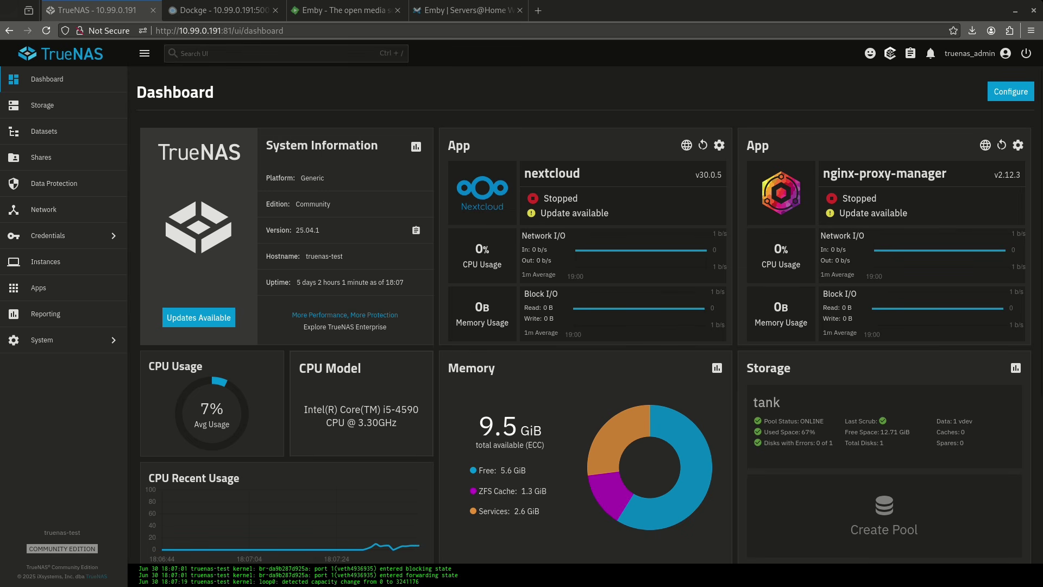
- Switch from the TrueNAS dashboard to the Emby website's home page tab
{"action": "key", "text": "alt+3"}
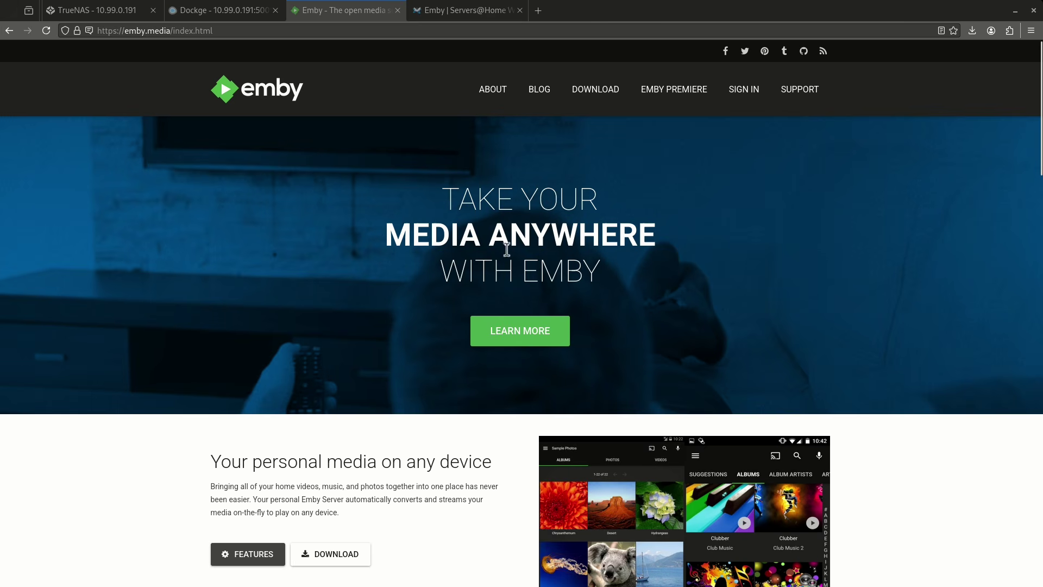
- Scroll through the feature list on Emby's About page, then open Emby Premiere
{"action": "left_click", "coordinate": [248, 368]}
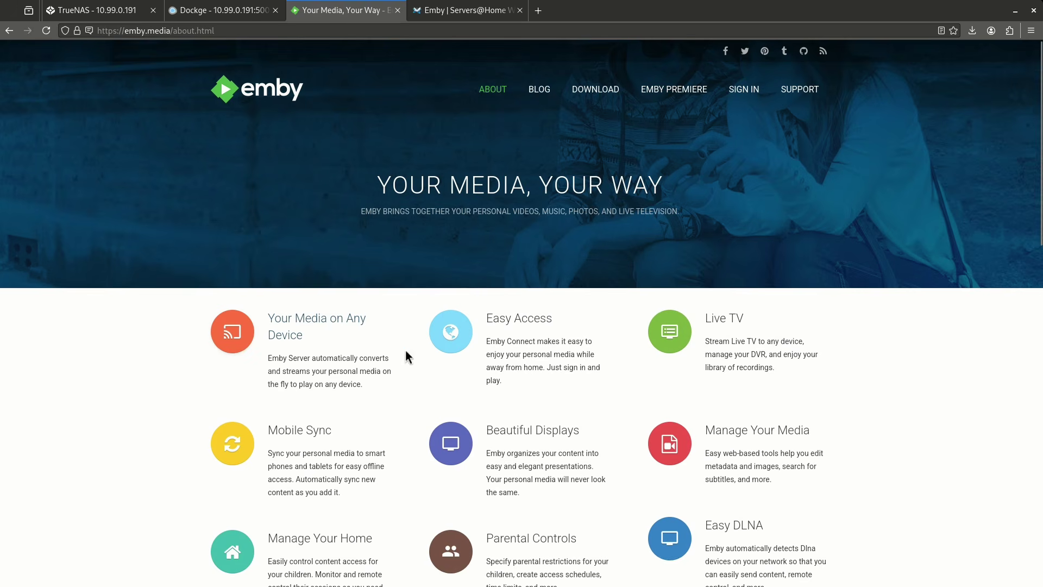
{"action": "scroll", "coordinate": [532, 341], "scroll_direction": "down", "scroll_amount": 6}
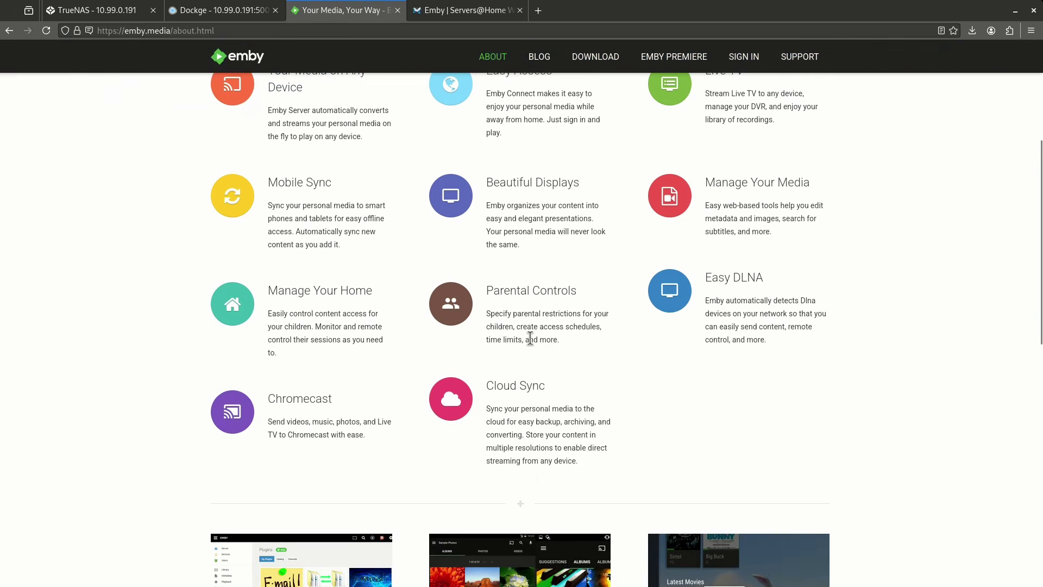
{"action": "scroll", "coordinate": [530, 338], "scroll_direction": "down", "scroll_amount": 3}
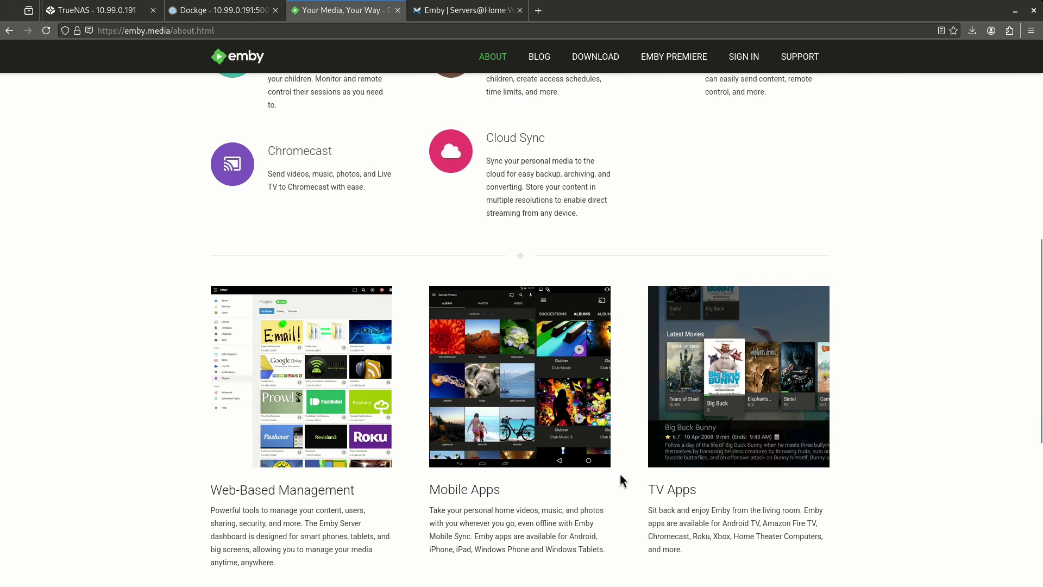
{"action": "scroll", "coordinate": [660, 445], "scroll_direction": "up", "scroll_amount": 7}
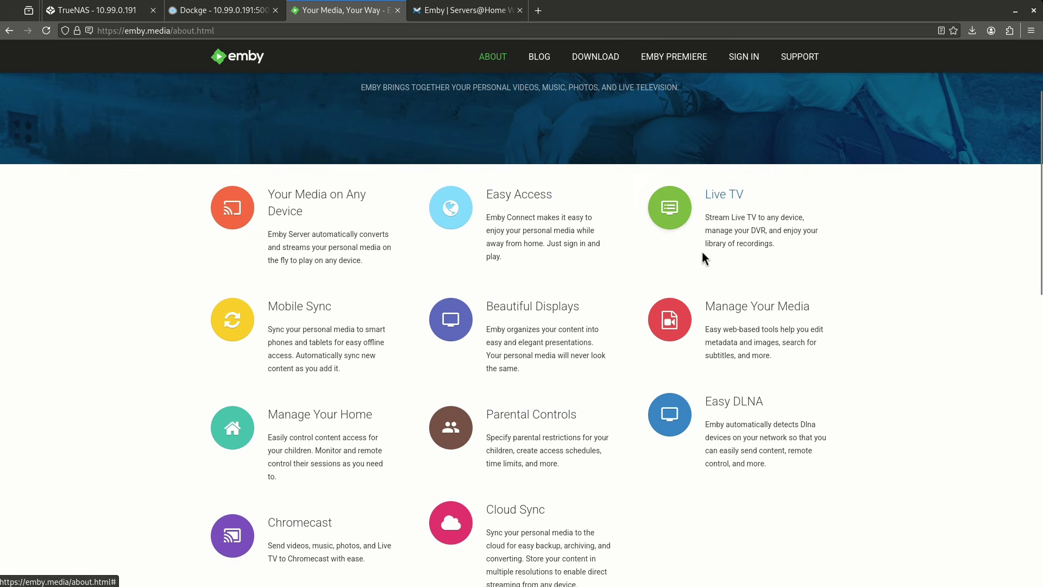
{"action": "scroll", "coordinate": [662, 263], "scroll_direction": "up", "scroll_amount": 3}
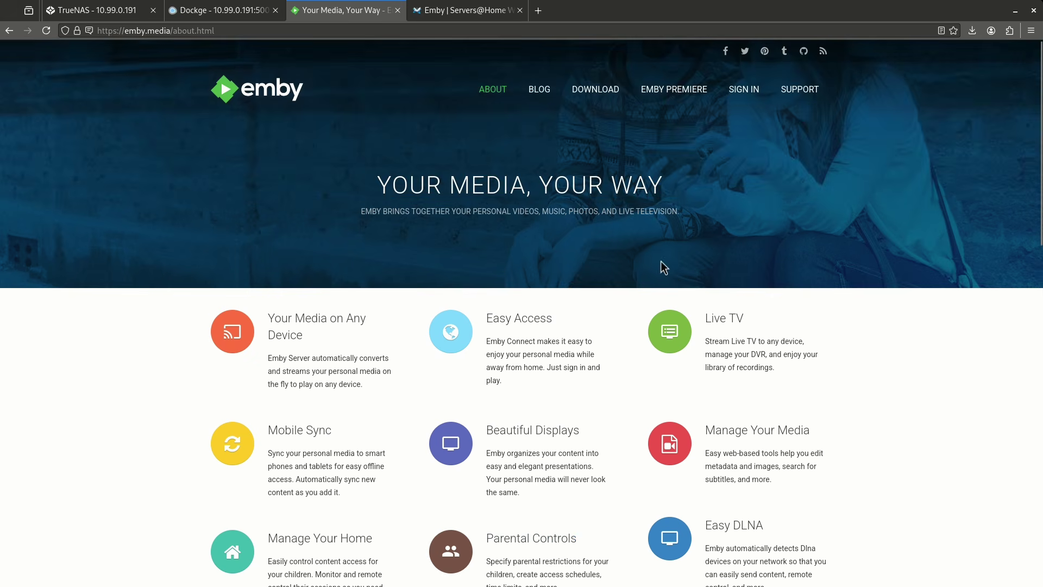
{"action": "left_click", "coordinate": [672, 97]}
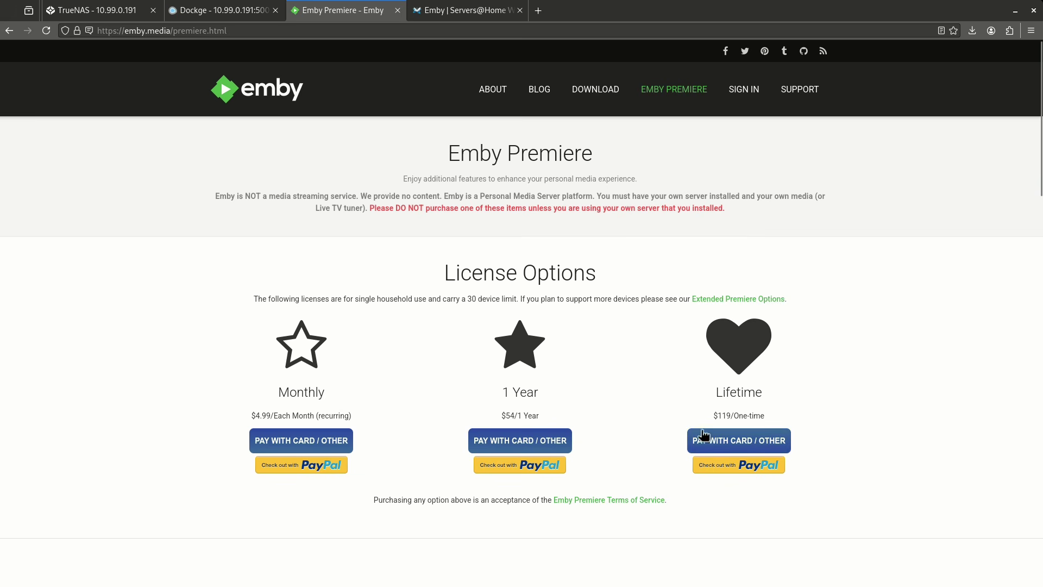
- Scroll through Premiere's license options and features, including Hardware Accelerated Transcoding
{"action": "scroll", "coordinate": [713, 423], "scroll_direction": "down", "scroll_amount": 8}
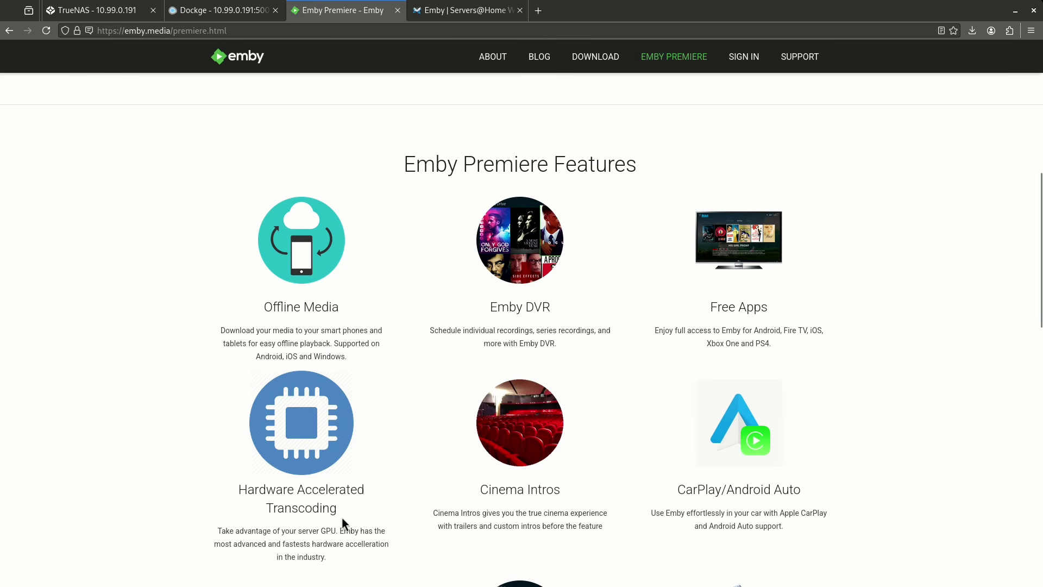
{"action": "left_click_drag", "start_coordinate": [343, 520], "coordinate": [239, 489]}
{"action": "left_click", "coordinate": [239, 489]}
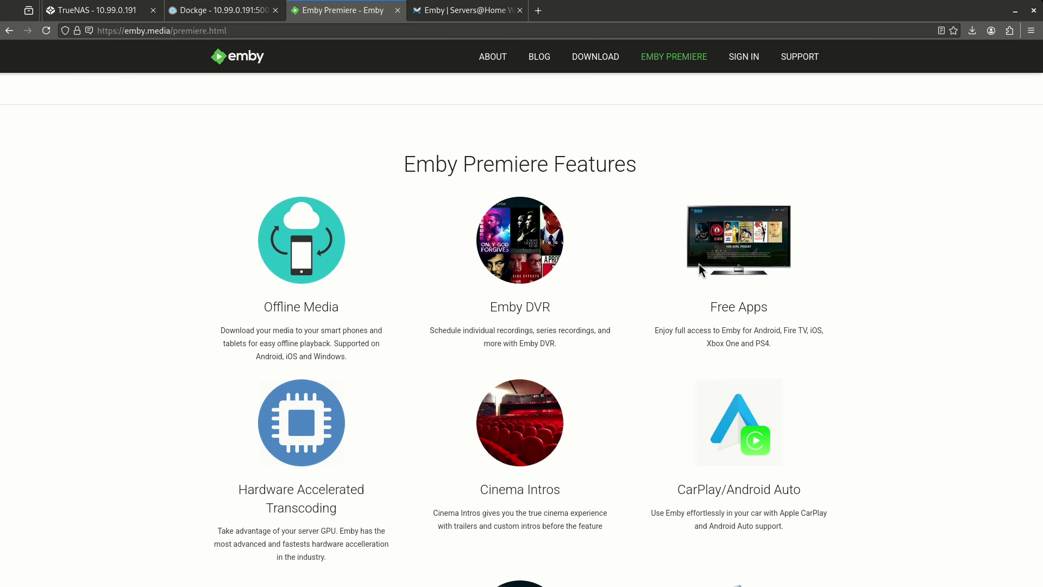
{"action": "scroll", "coordinate": [699, 269], "scroll_direction": "down", "scroll_amount": 5}
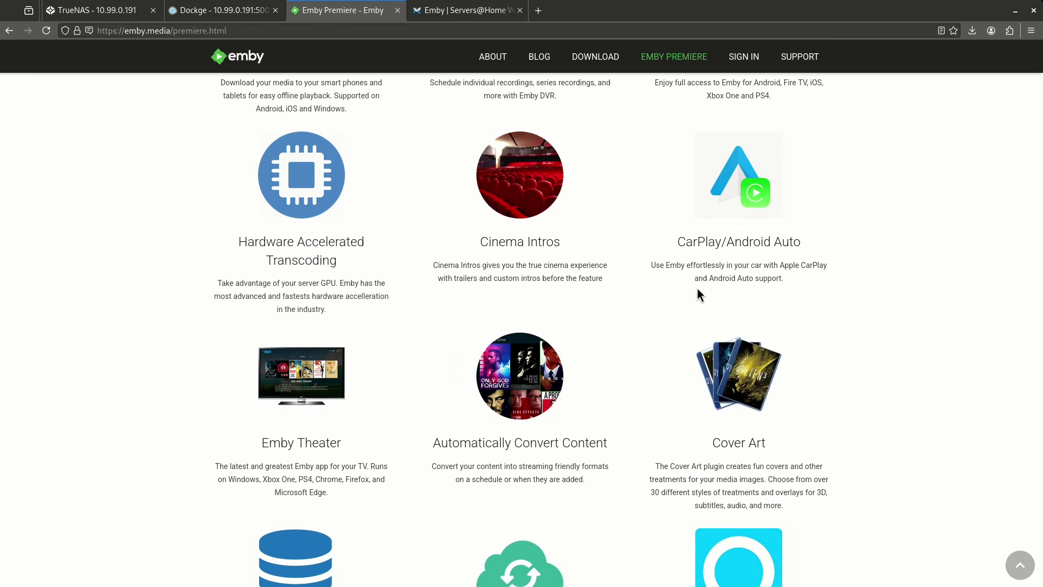
{"action": "scroll", "coordinate": [455, 359], "scroll_direction": "down", "scroll_amount": 3}
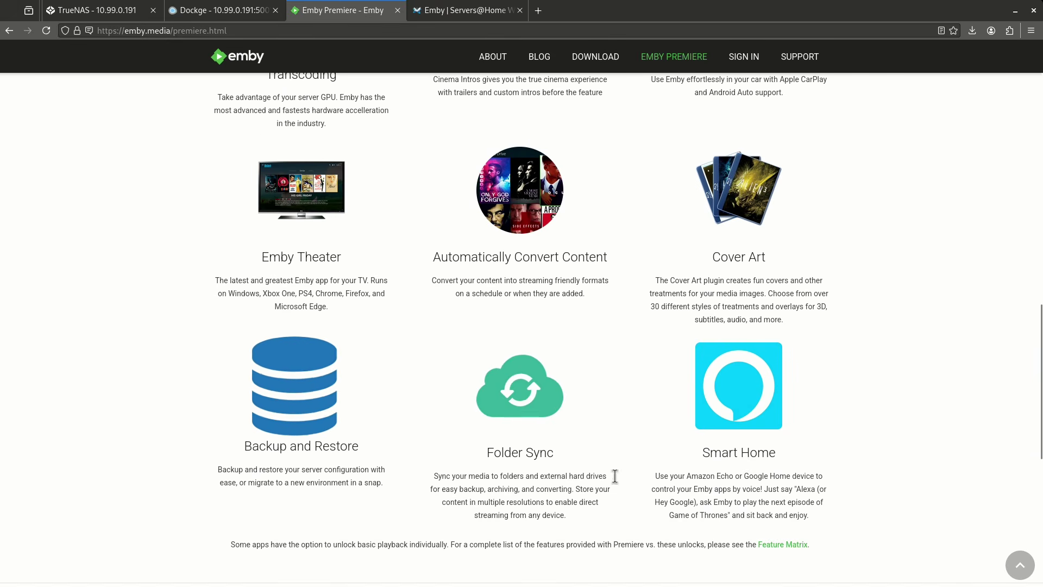
{"action": "scroll", "coordinate": [665, 360], "scroll_direction": "up", "scroll_amount": 15}
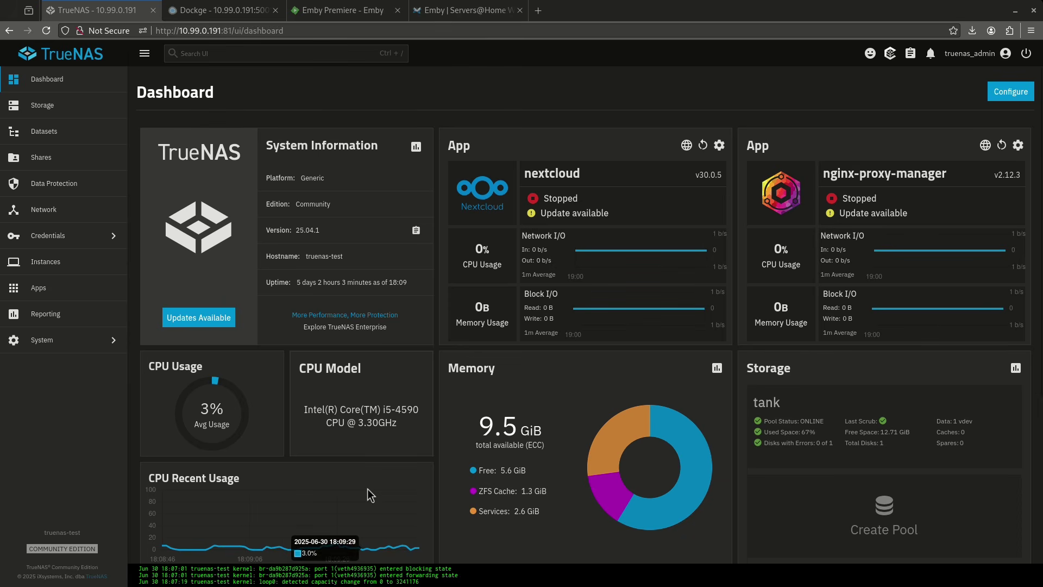
- Add an 'emby' dataset with the Apps preset under tank/configs, then go to Apps
{"action": "left_click", "coordinate": [79, 142]}
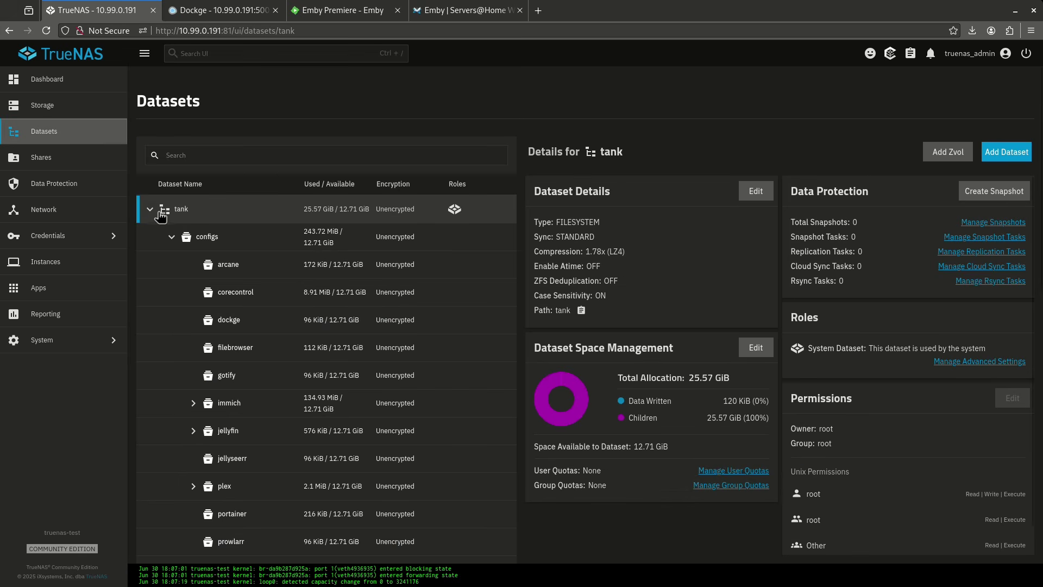
{"action": "left_click", "coordinate": [207, 237]}
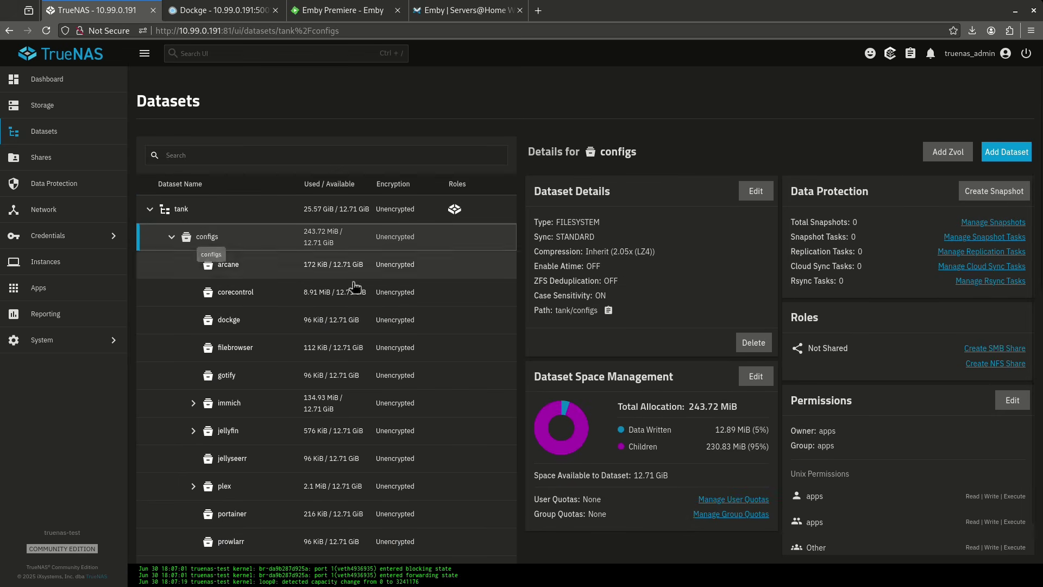
{"action": "left_click", "coordinate": [986, 157]}
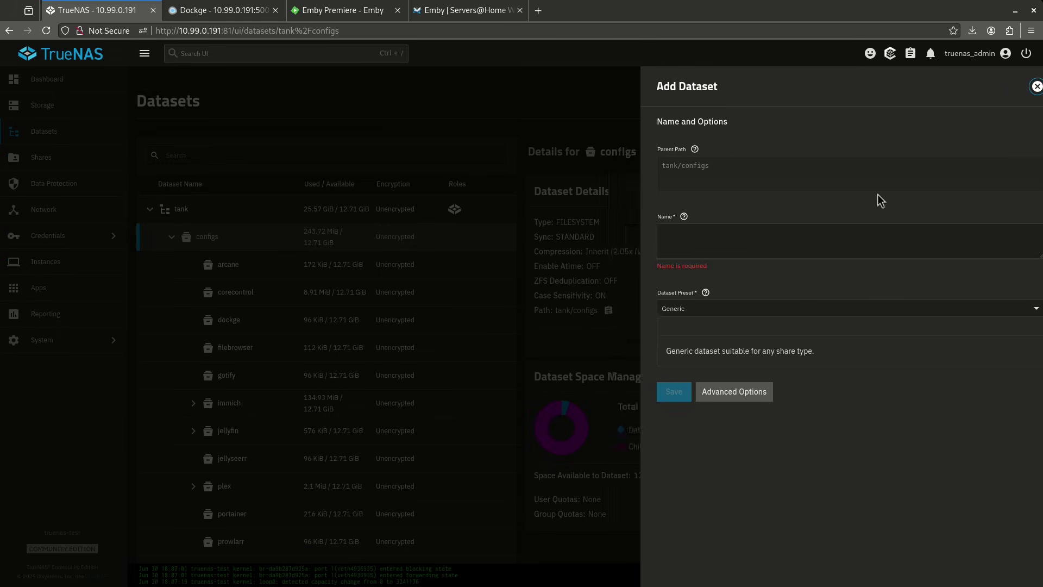
{"action": "left_click", "coordinate": [674, 239]}
{"action": "type", "text": "emby"}
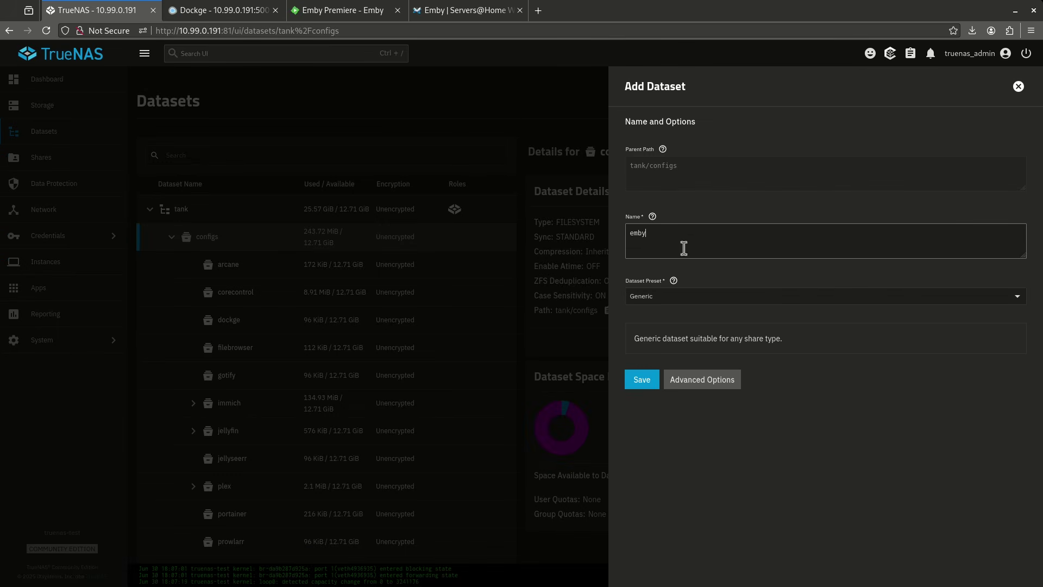
{"action": "left_click", "coordinate": [644, 298]}
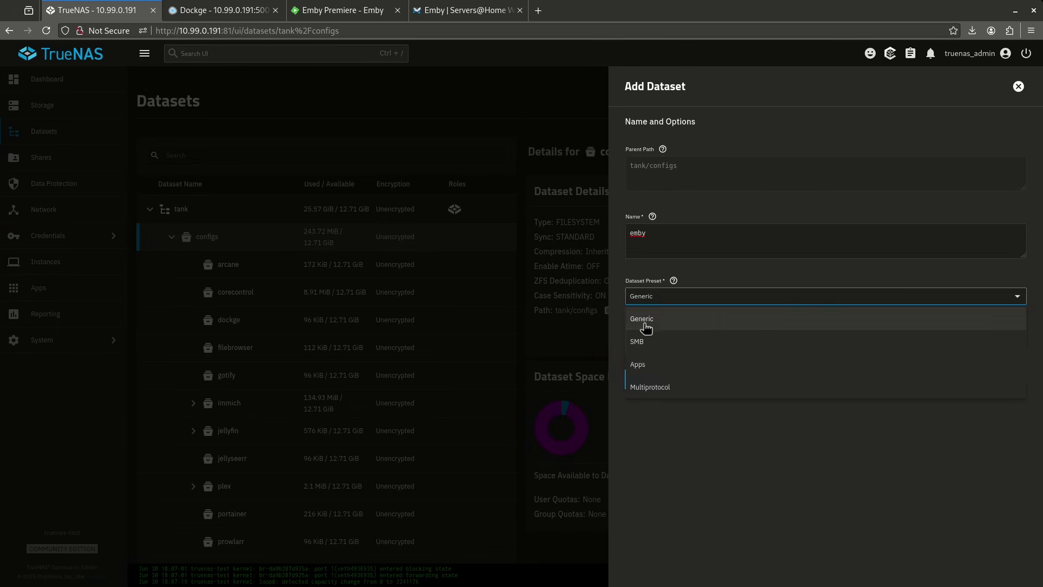
{"action": "left_click", "coordinate": [660, 372]}
{"action": "left_click", "coordinate": [650, 382]}
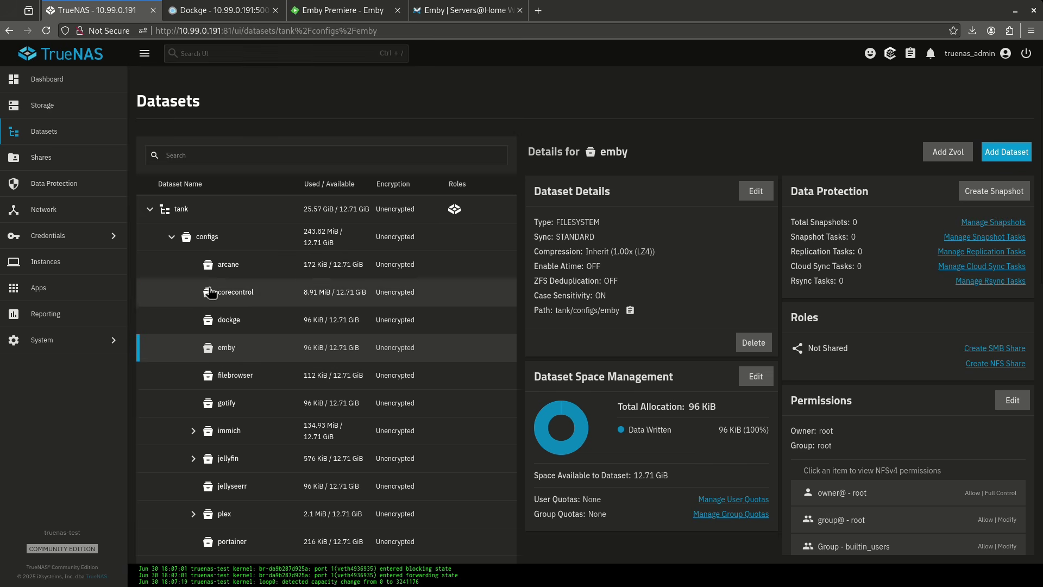
{"action": "left_click", "coordinate": [78, 293]}
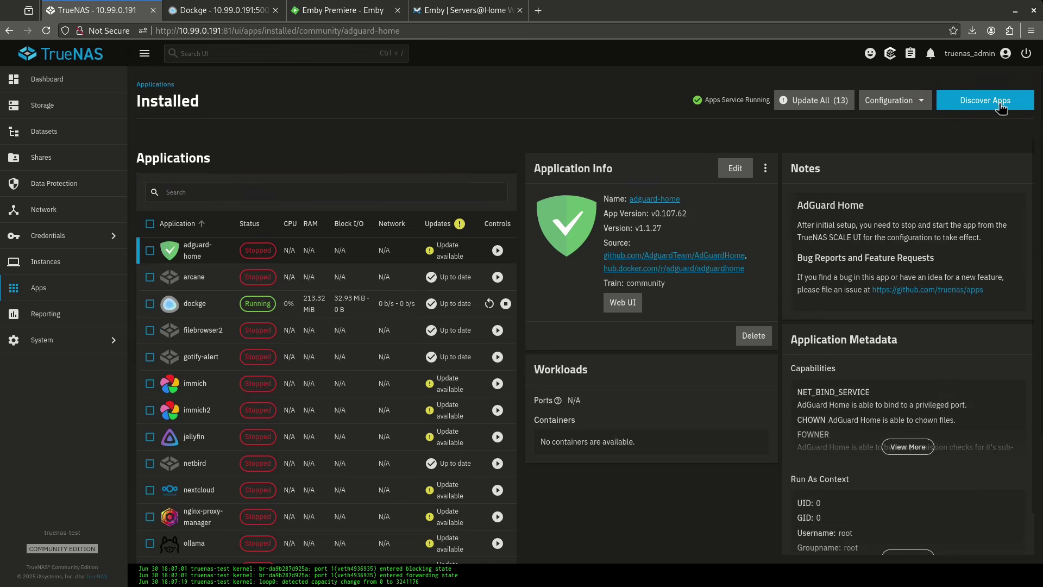
- Search Discover Apps for Emby Server and open its Install form down to networking
{"action": "left_click", "coordinate": [1001, 108]}
{"action": "left_click", "coordinate": [250, 157]}
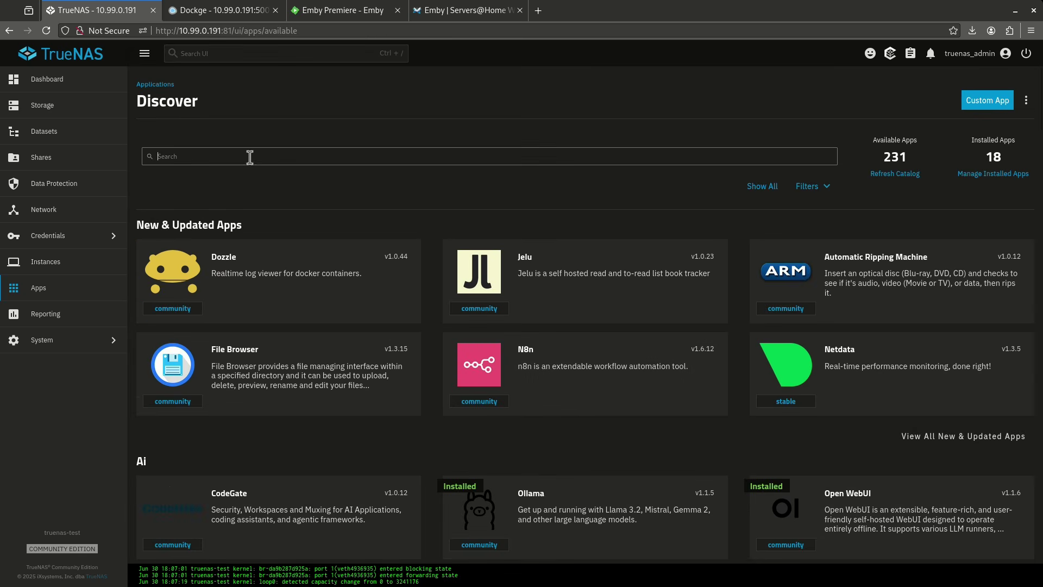
{"action": "type", "text": "embny"}
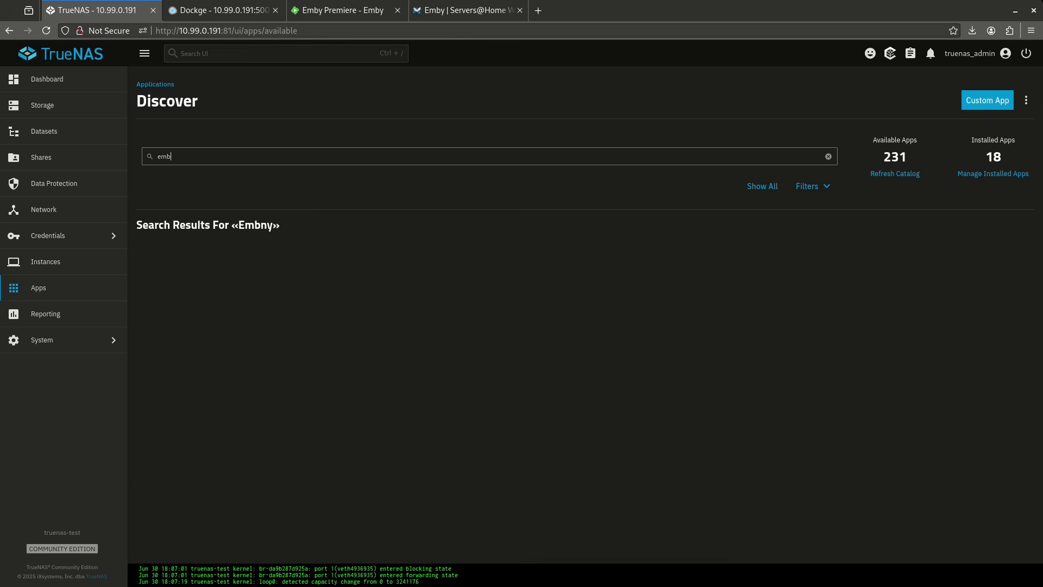
{"action": "left_click", "coordinate": [320, 422]}
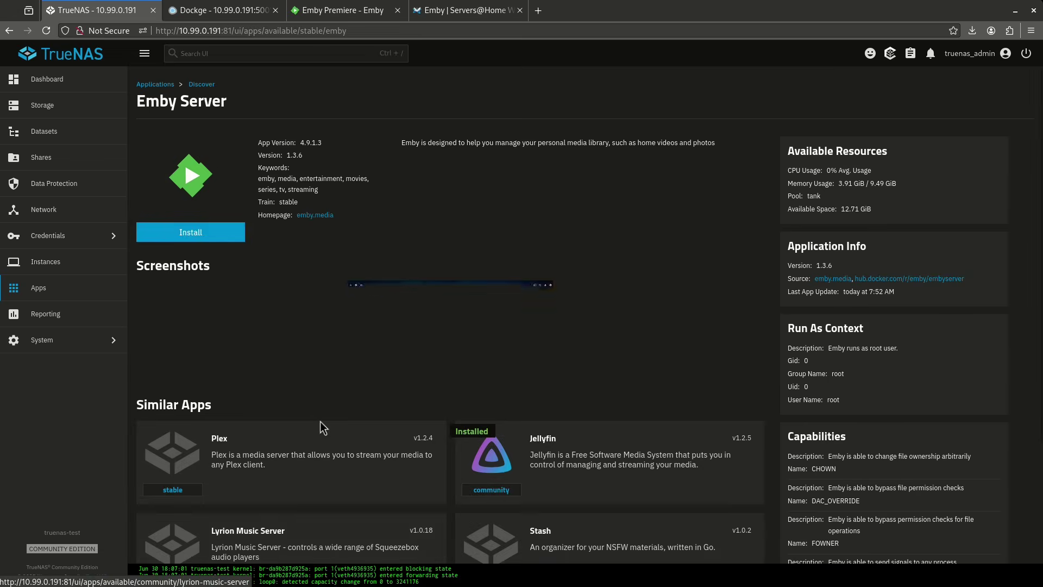
{"action": "left_click", "coordinate": [217, 237]}
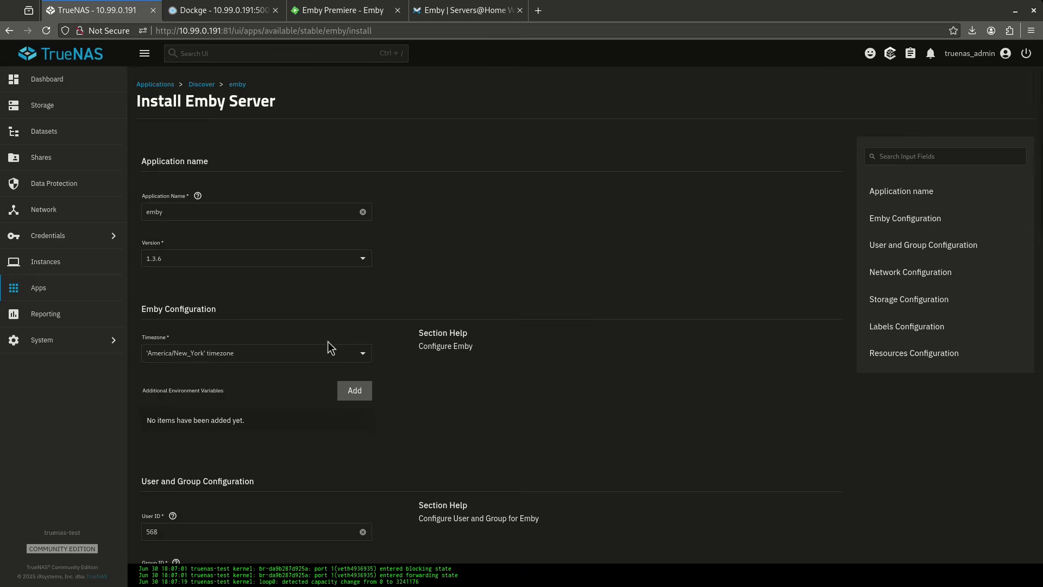
{"action": "scroll", "coordinate": [253, 295], "scroll_direction": "down", "scroll_amount": 5}
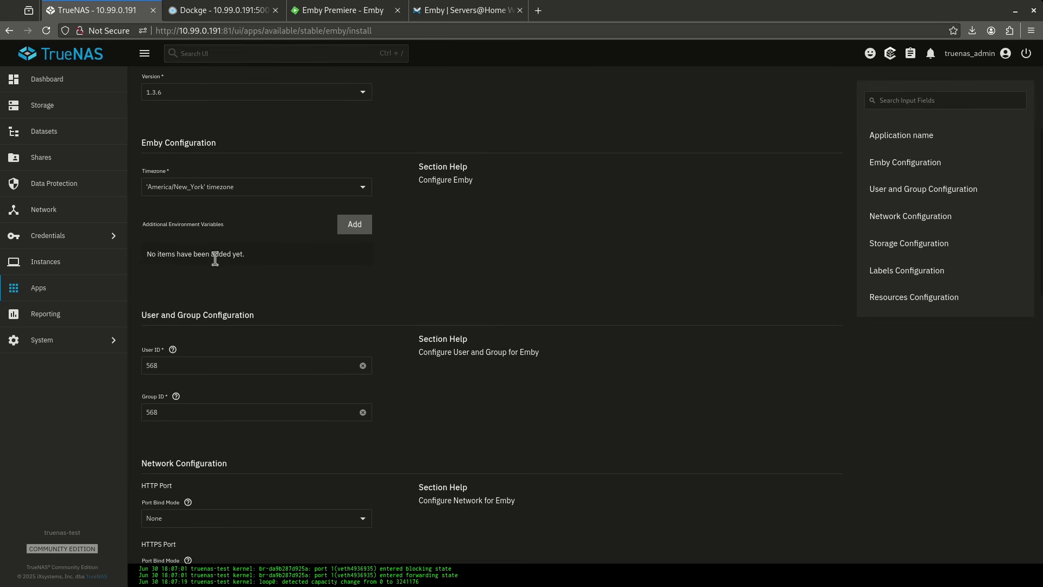
{"action": "scroll", "coordinate": [216, 272], "scroll_direction": "down", "scroll_amount": 3}
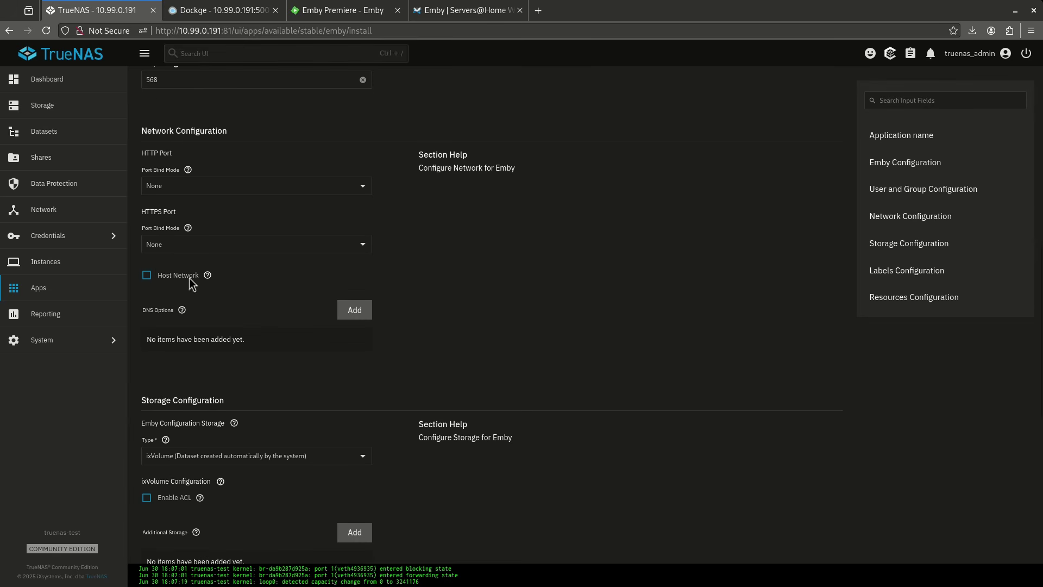
- Publish both the HTTP port 8096 and HTTPS port 8920 on the host
{"action": "left_click", "coordinate": [245, 187]}
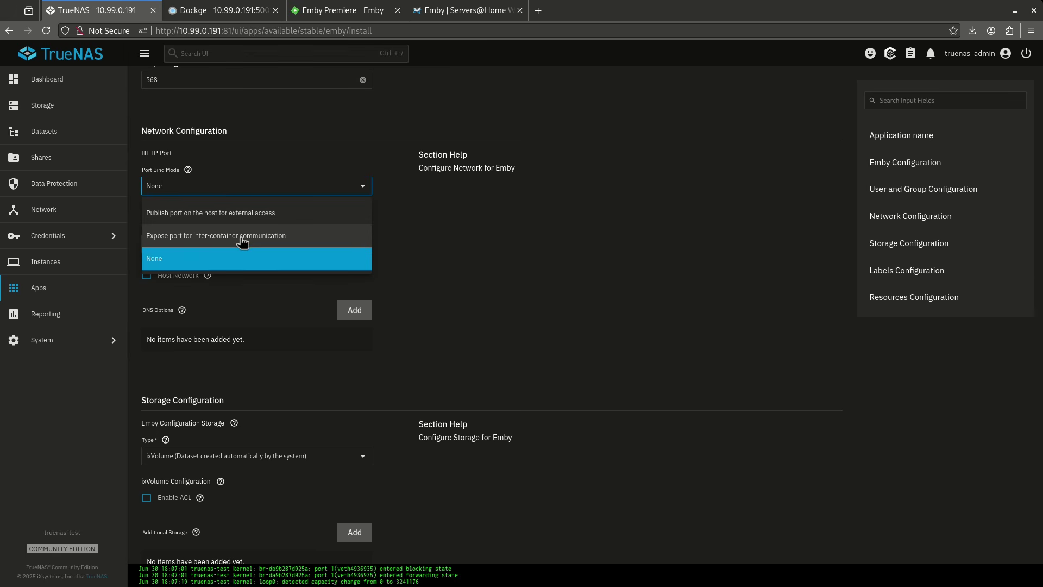
{"action": "left_click", "coordinate": [243, 213]}
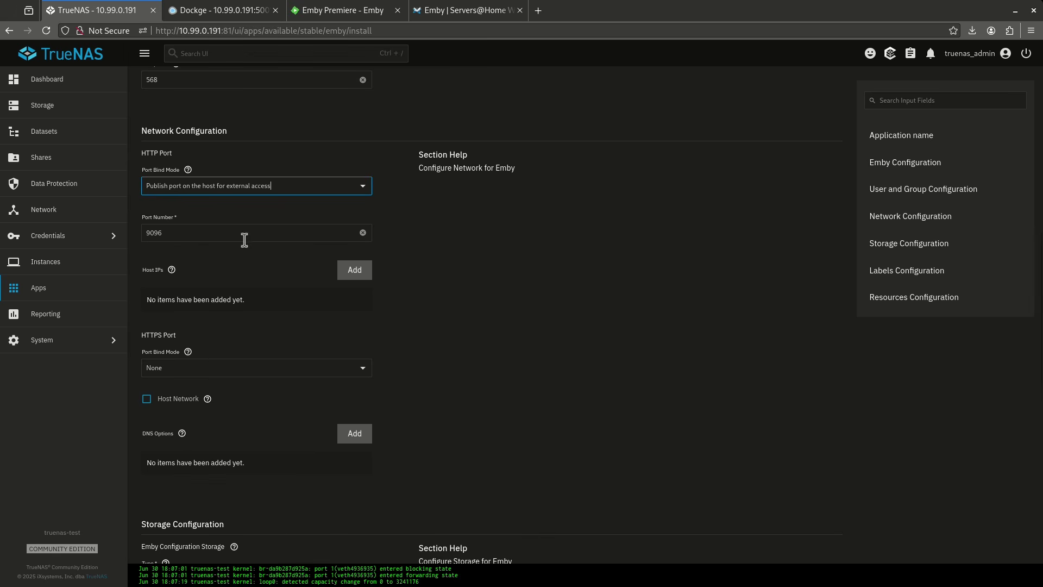
{"action": "left_click", "coordinate": [151, 233]}
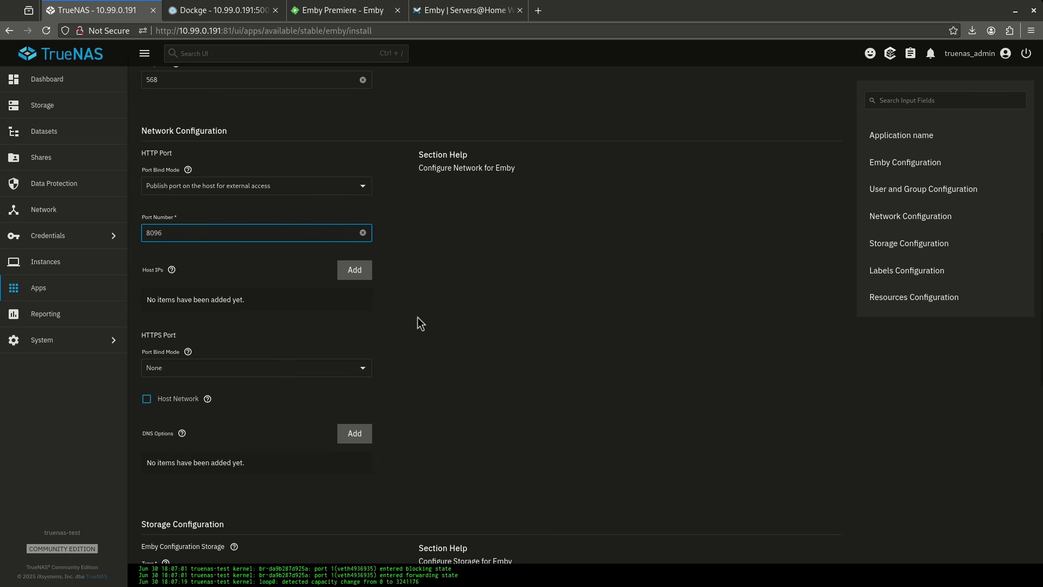
{"action": "left_click", "coordinate": [291, 367]}
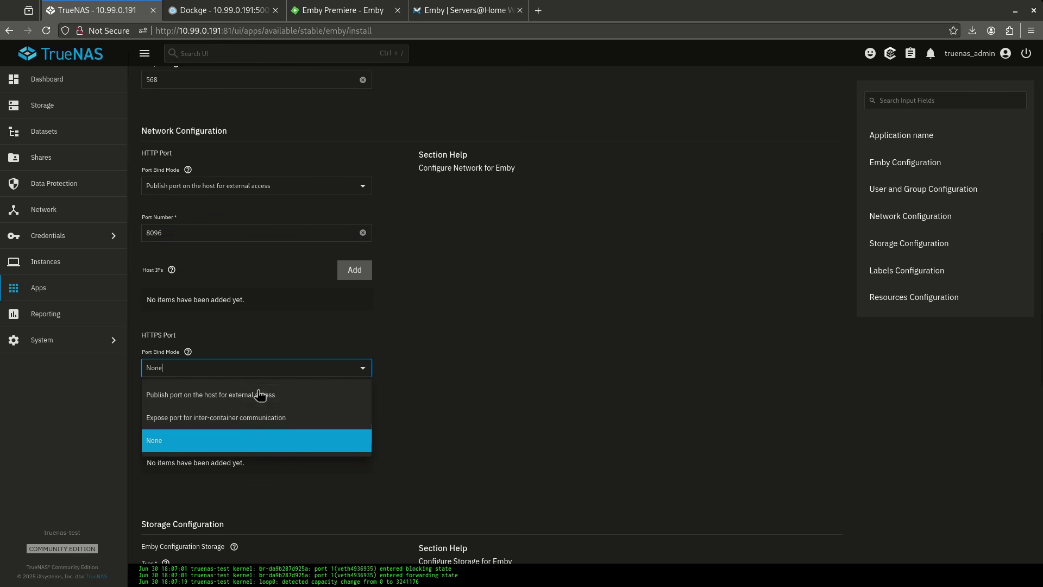
{"action": "left_click", "coordinate": [257, 395]}
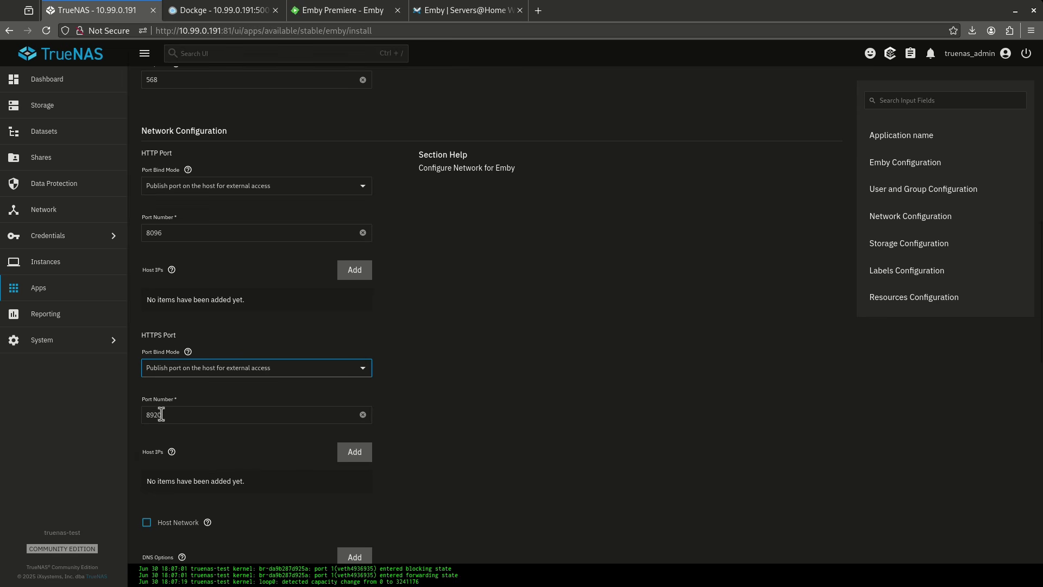
{"action": "scroll", "coordinate": [368, 407], "scroll_direction": "down", "scroll_amount": 3}
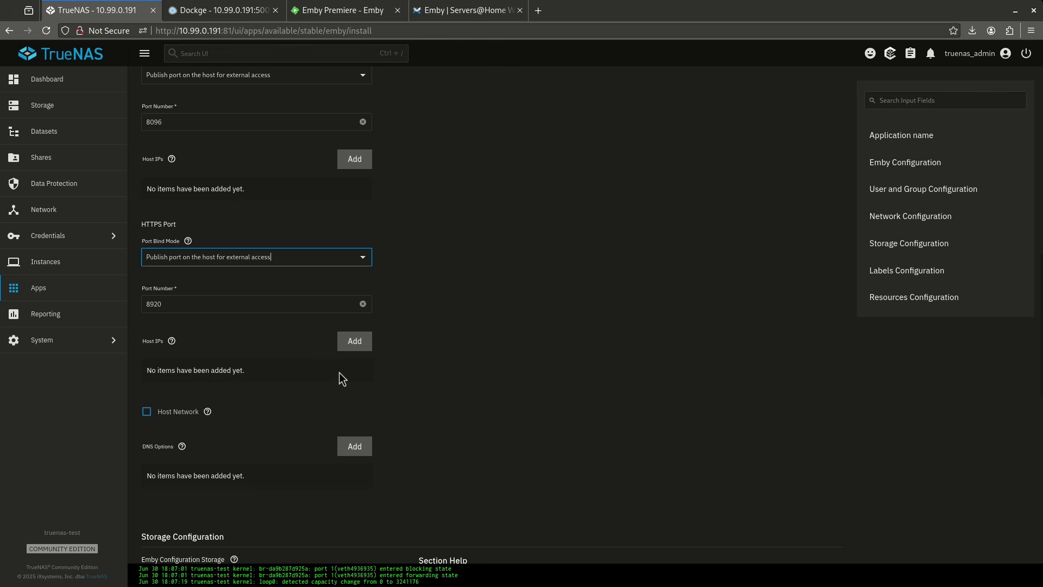
{"action": "scroll", "coordinate": [338, 375], "scroll_direction": "down", "scroll_amount": 9}
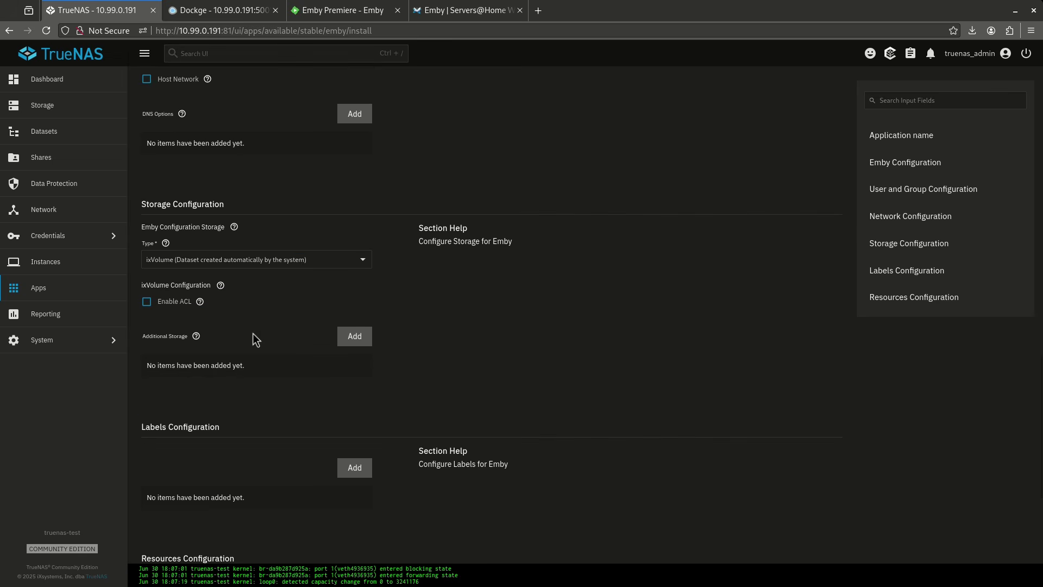
- Set Emby's config storage to host path /mnt/tank/configs/emby
{"action": "left_click", "coordinate": [362, 260]}
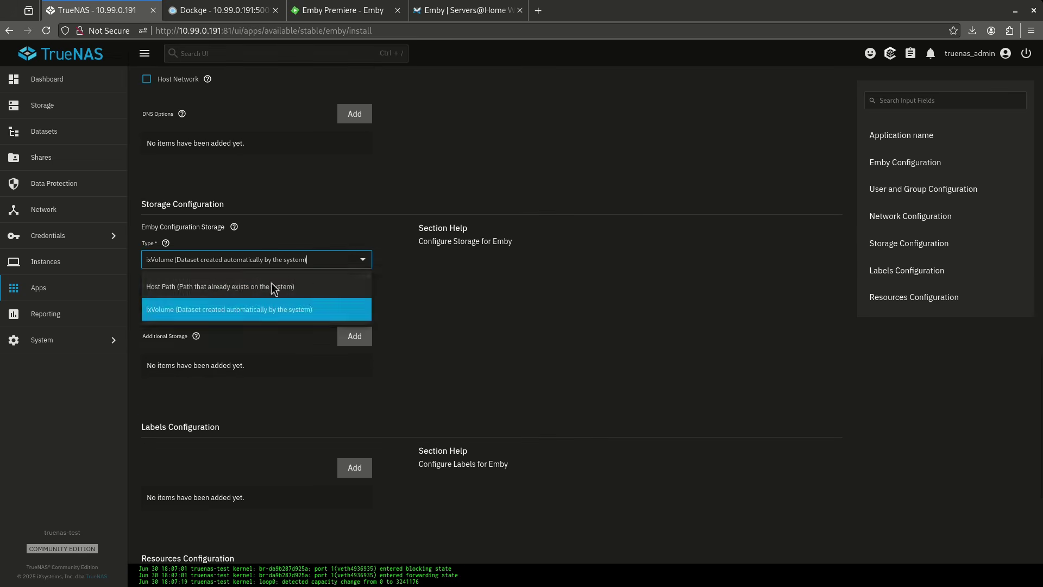
{"action": "left_click", "coordinate": [235, 291]}
{"action": "left_click", "coordinate": [149, 388]}
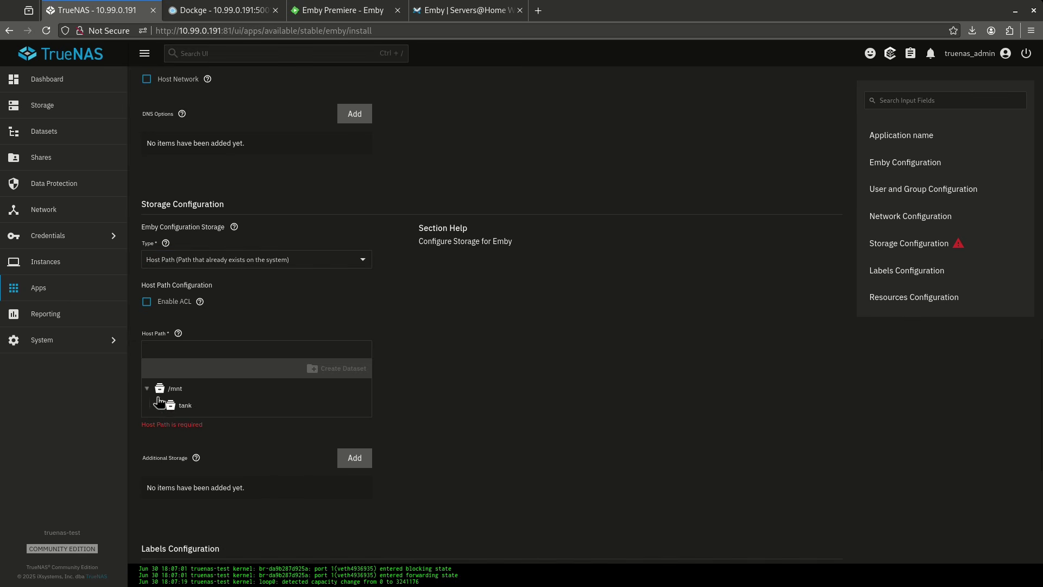
{"action": "left_click", "coordinate": [158, 406]}
{"action": "left_click", "coordinate": [169, 425]}
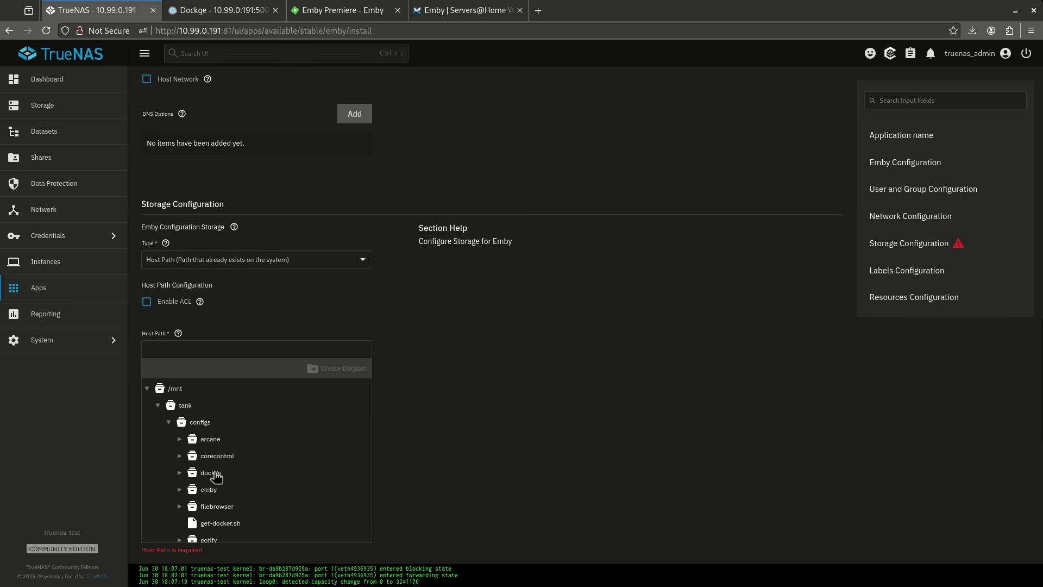
{"action": "left_click", "coordinate": [207, 489]}
{"action": "scroll", "coordinate": [425, 390], "scroll_direction": "down", "scroll_amount": 3}
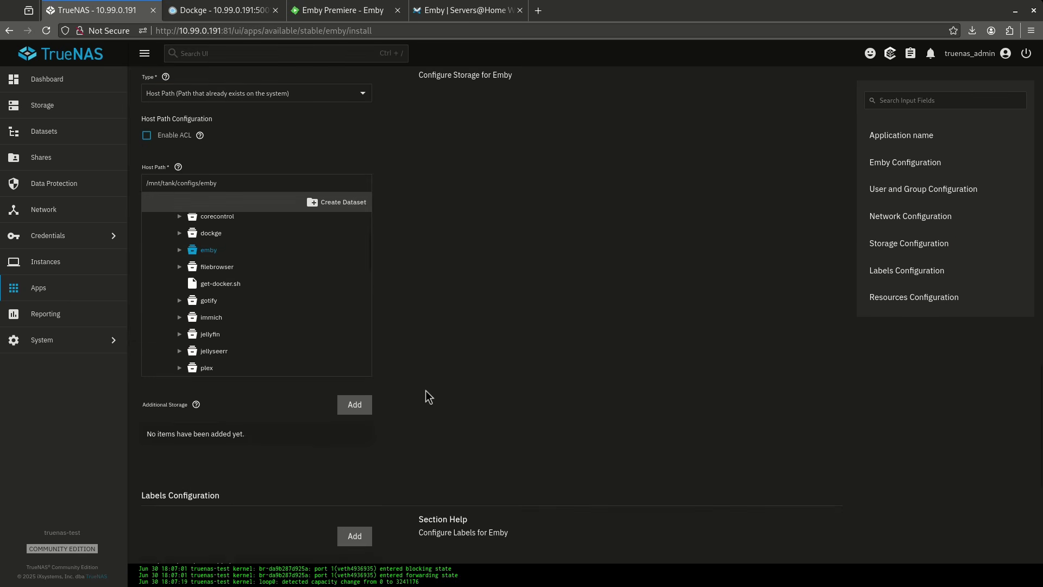
{"action": "left_click_drag", "start_coordinate": [196, 406], "coordinate": [293, 399]}
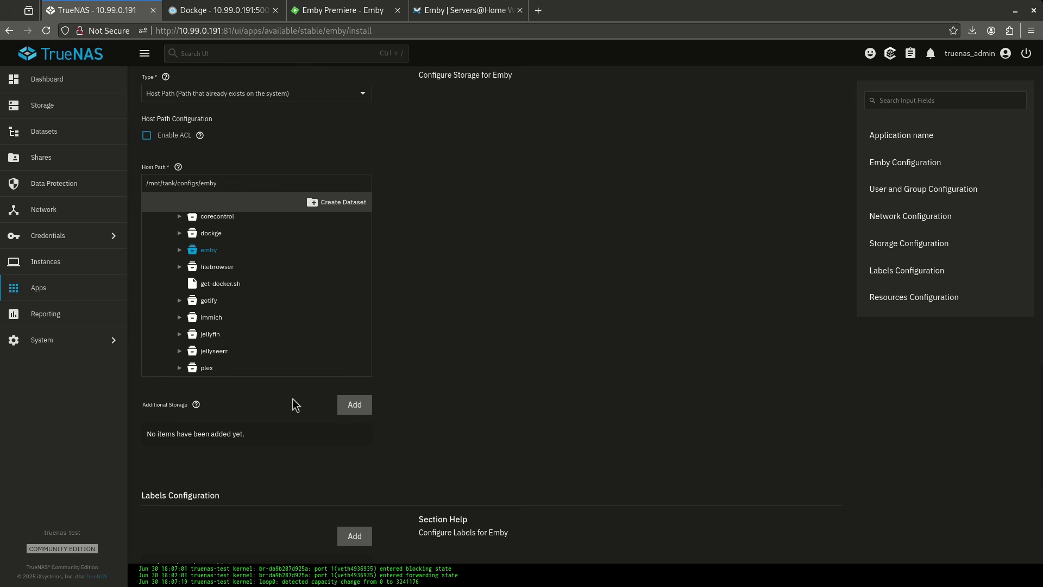
- Add a /media mount from host path /mnt/tank/media, install Emby, and switch to Dockge
{"action": "left_click", "coordinate": [350, 407]}
{"action": "left_click", "coordinate": [276, 466]}
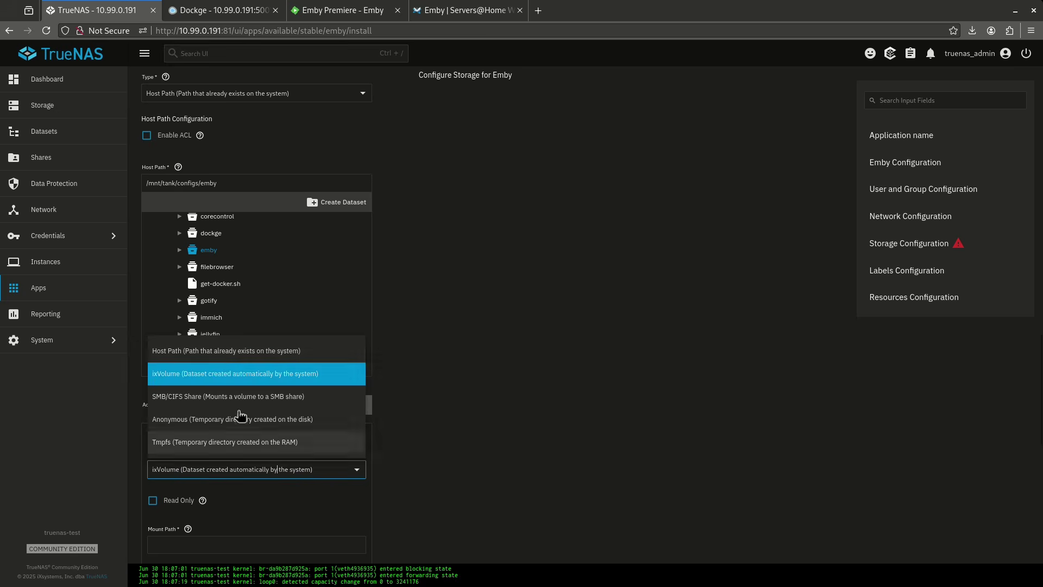
{"action": "left_click", "coordinate": [218, 356]}
{"action": "scroll", "coordinate": [426, 481], "scroll_direction": "down", "scroll_amount": 5}
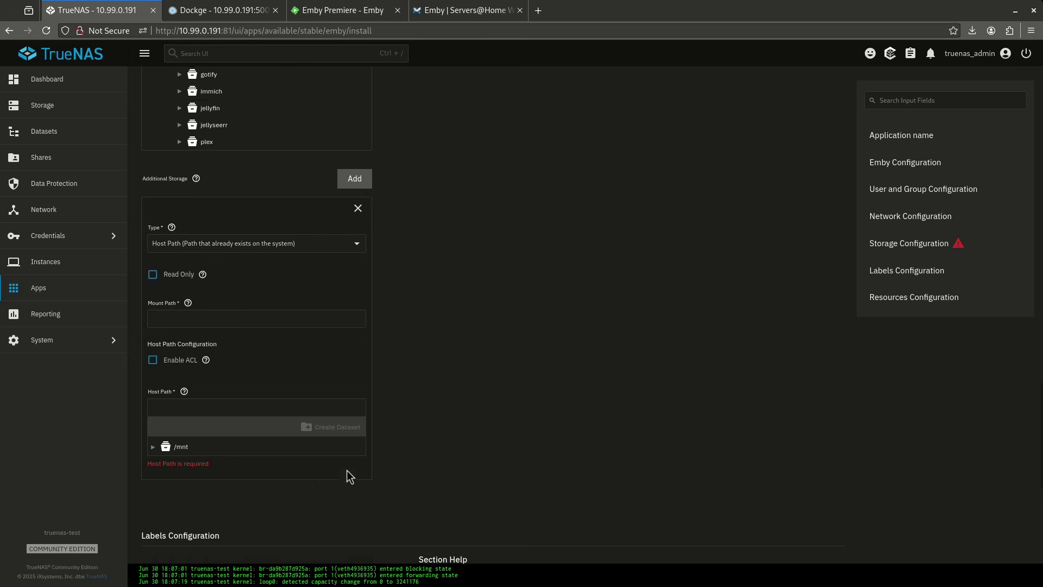
{"action": "left_click", "coordinate": [209, 271]}
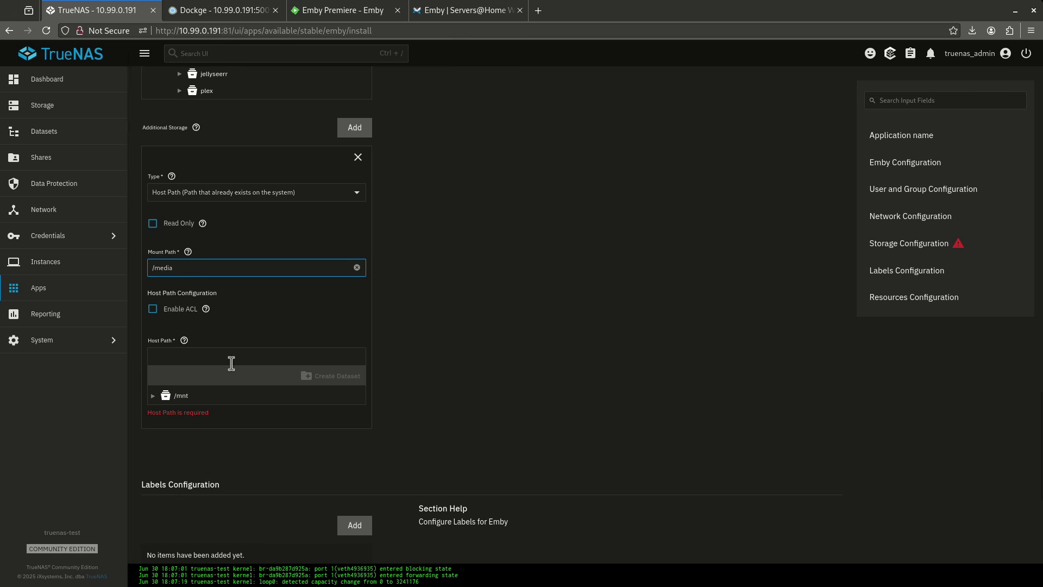
{"action": "left_click", "coordinate": [153, 395]}
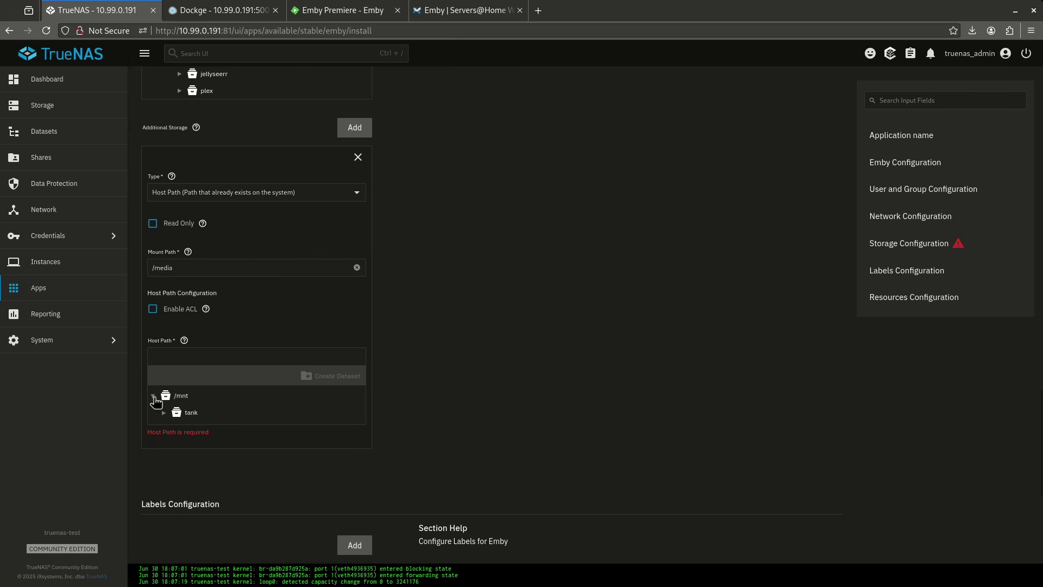
{"action": "left_click", "coordinate": [163, 414]}
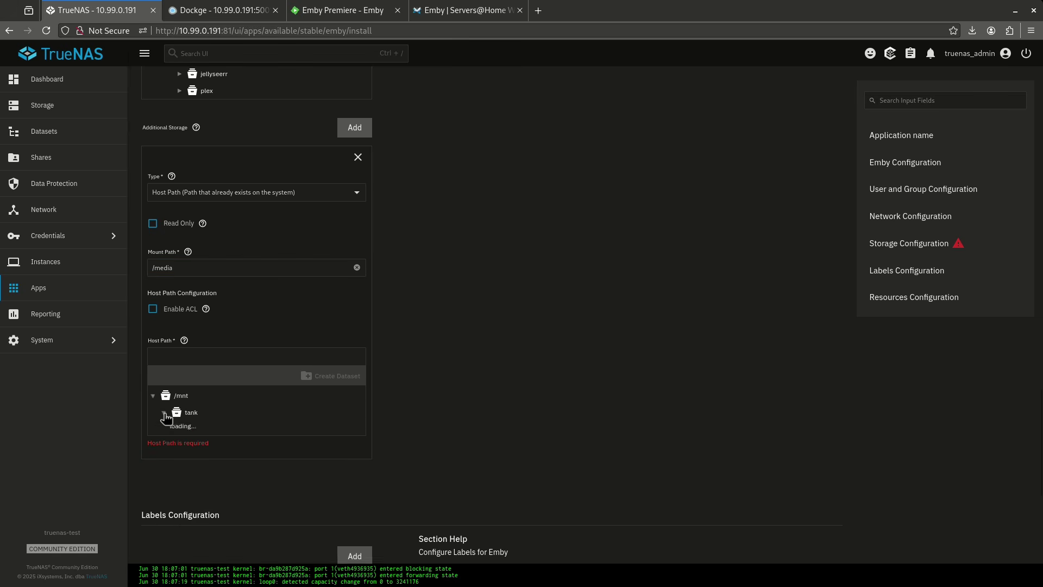
{"action": "left_click", "coordinate": [205, 446]}
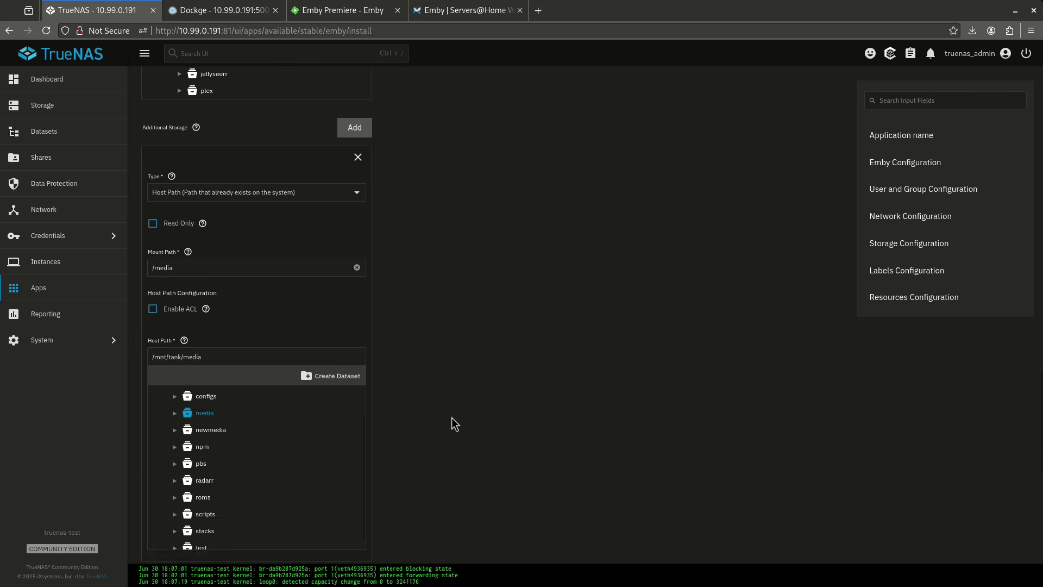
{"action": "scroll", "coordinate": [455, 412], "scroll_direction": "down", "scroll_amount": 7}
{"action": "scroll", "coordinate": [358, 353], "scroll_direction": "down", "scroll_amount": 1}
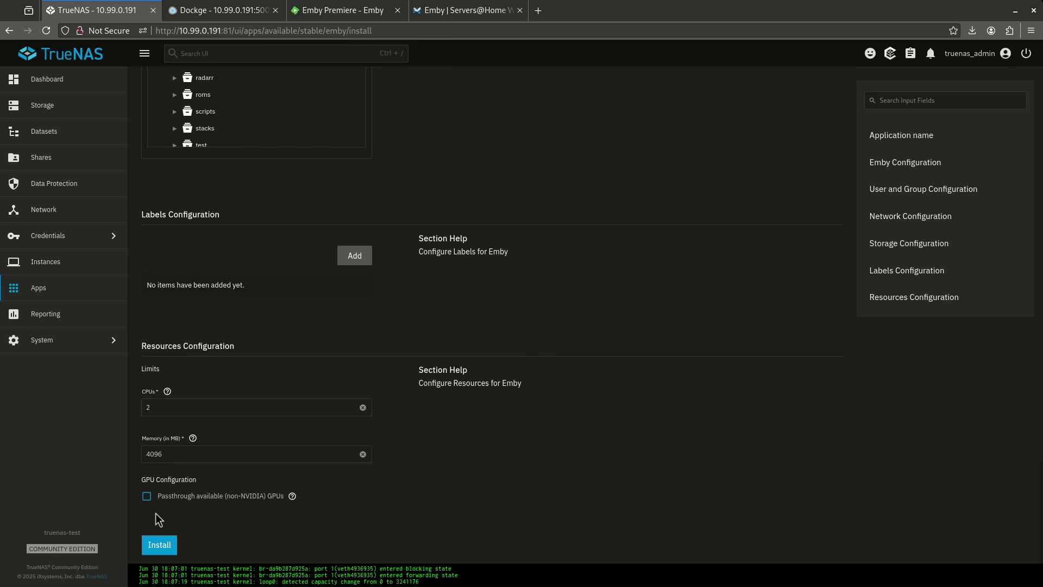
{"action": "left_click", "coordinate": [165, 545]}
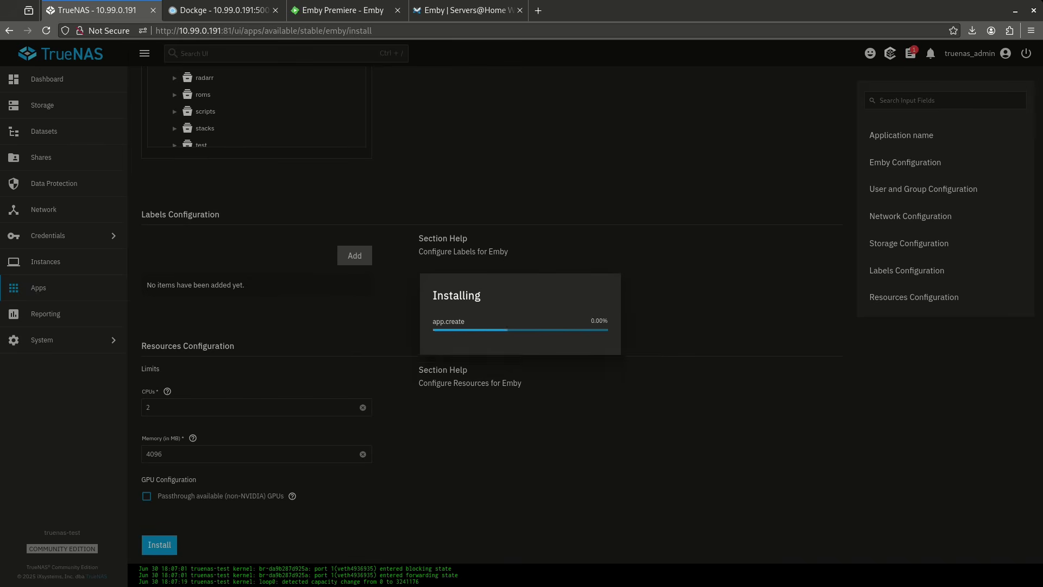
{"action": "key", "text": "ctrl+Tab"}
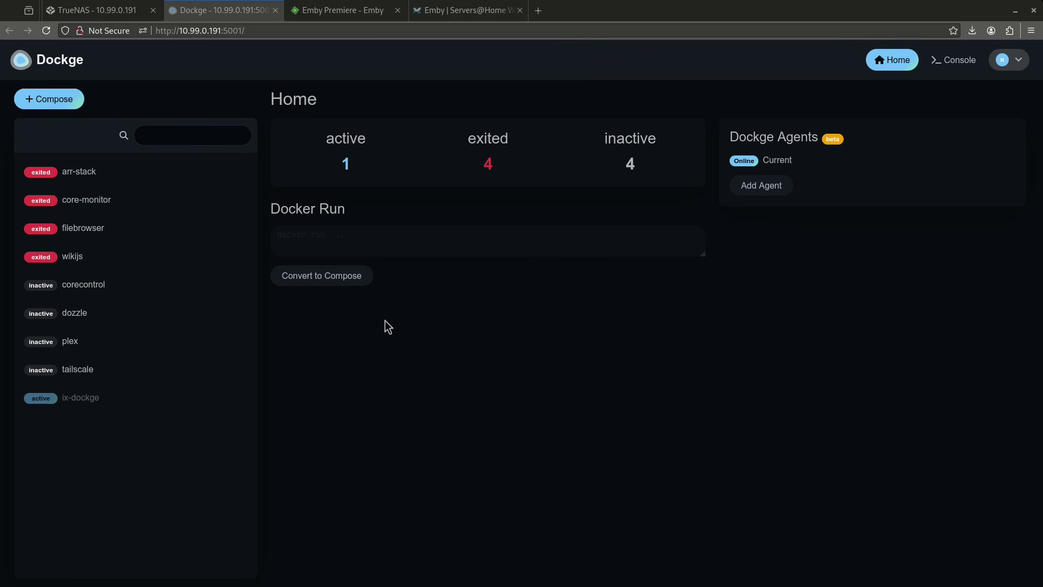
- Copy the Emby Docker Compose block from the wiki guide
{"action": "left_click", "coordinate": [440, 10]}
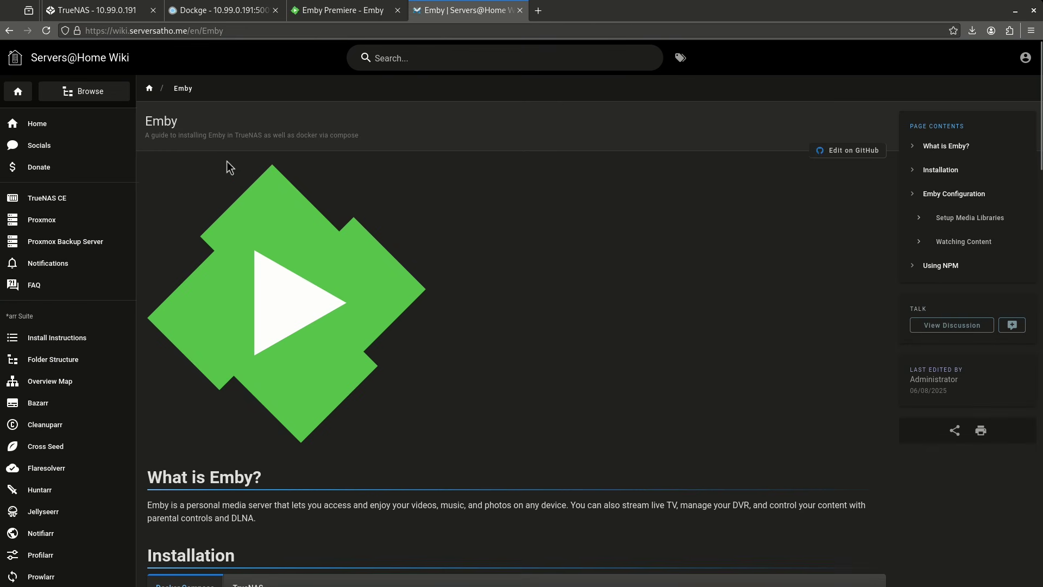
{"action": "scroll", "coordinate": [228, 166], "scroll_direction": "down", "scroll_amount": 5}
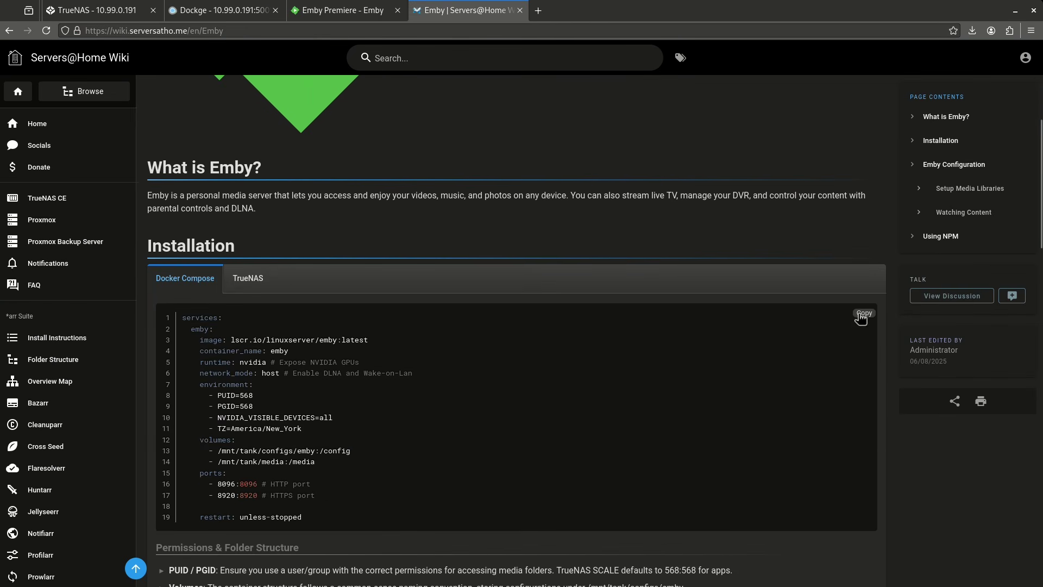
{"action": "left_click", "coordinate": [206, 11]}
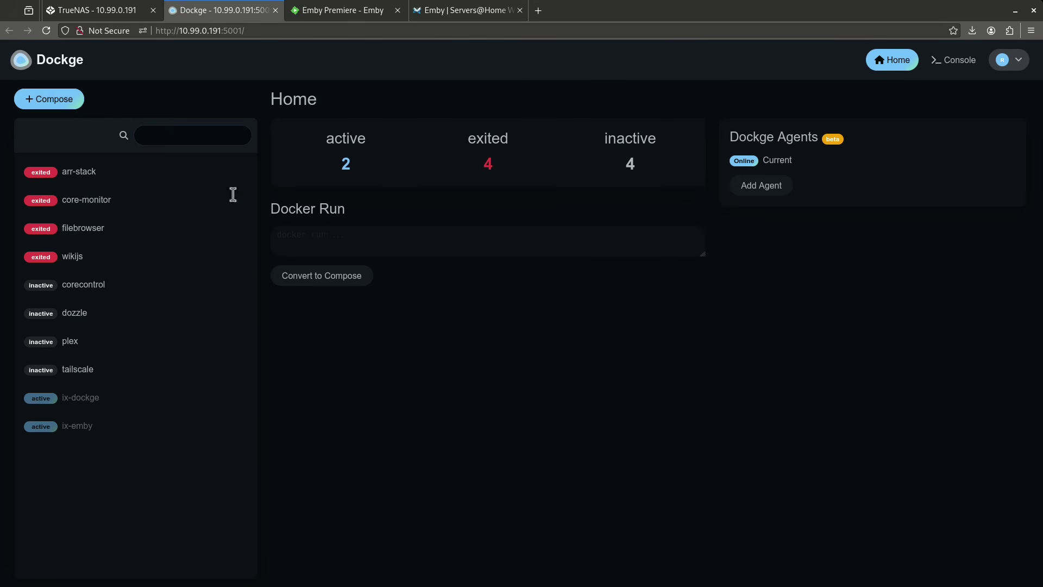
- Create a Dockge stack named emby, replacing the sample nginx YAML with the Emby compose file
{"action": "left_click", "coordinate": [43, 103]}
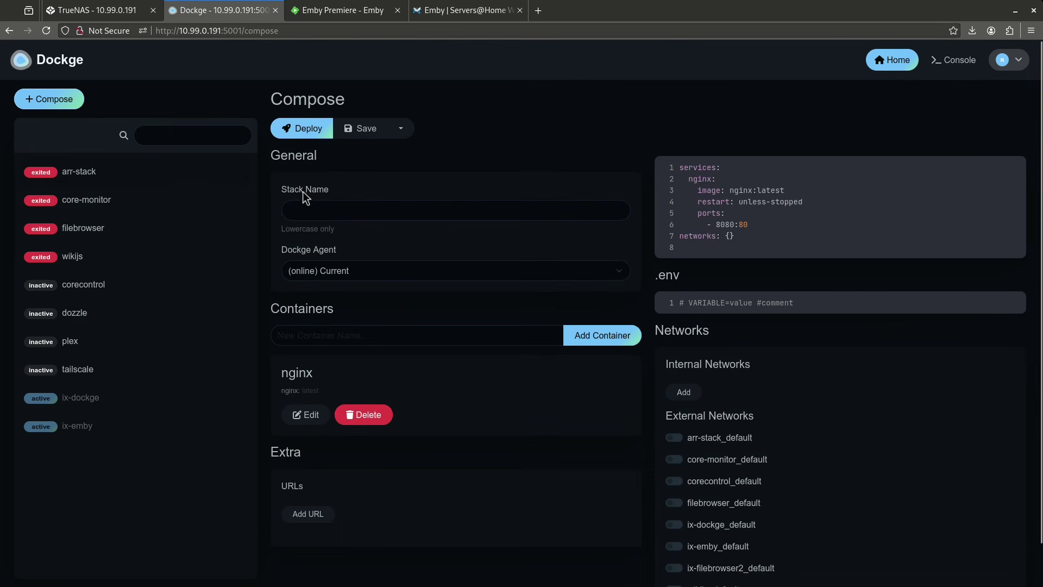
{"action": "left_click", "coordinate": [336, 217]}
{"action": "type", "text": "emby"}
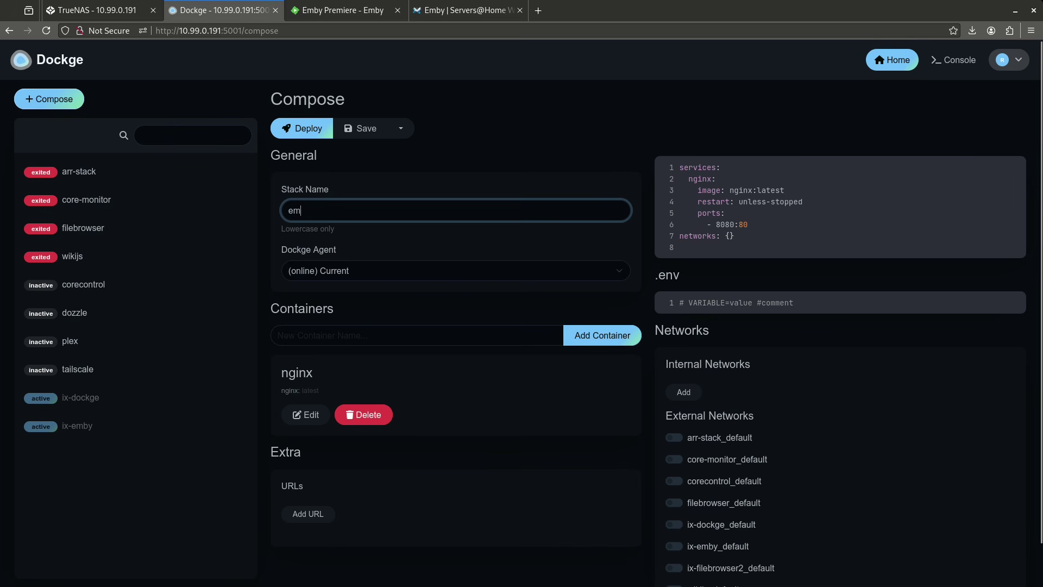
{"action": "left_click", "coordinate": [785, 236]}
{"action": "key", "text": "ctrl+a"}
{"action": "type", "text": "services:   emby:     image: lscr.io/linuxserver/emby:latest     container_name: emby     runtime: nvidia # Expose NVIDIA GPUs     network_mode: host # Enable DLNA and Wake-on-Lan     environment:       - PUID=568       - PGID=568       - NVIDIA_VISIBLE_DEVICES=all       - TZ=America/New_York     volumes:       - /mnt/tank/configs/emby:/config       - /mnt/tank/media:/media     ports:       - 8096:8096 # HTTP port       - 8920:8920 # HTTPS port      restart: unless-stopped"}
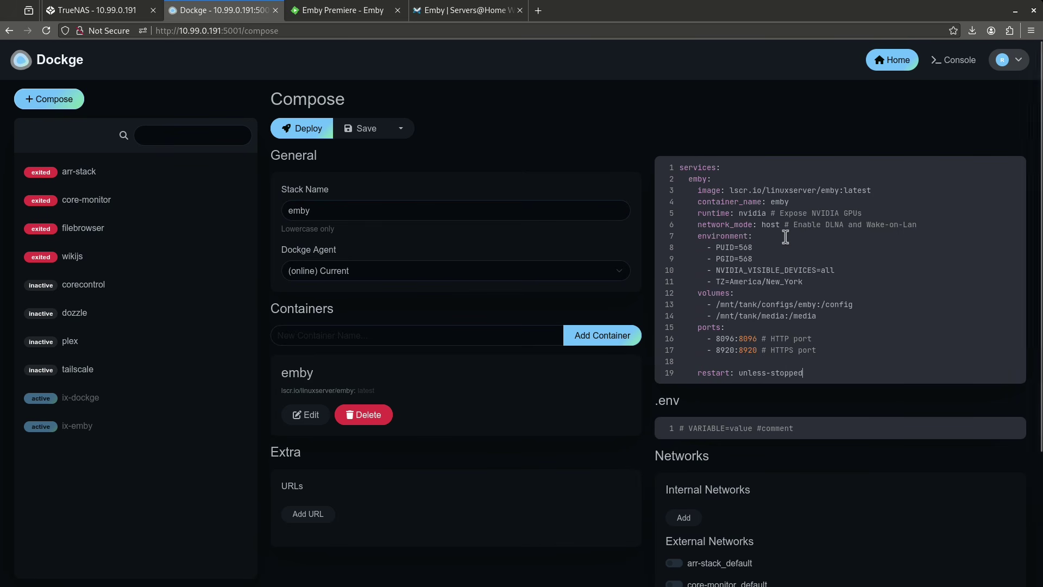
{"action": "left_click_drag", "start_coordinate": [718, 216], "coordinate": [771, 214]}
{"action": "left_click", "coordinate": [787, 270]}
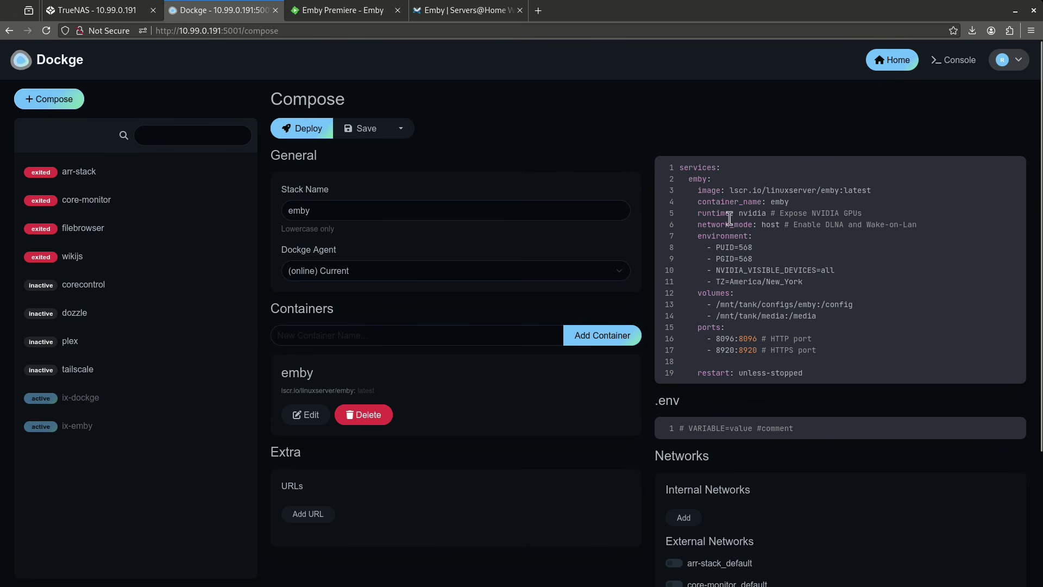
{"action": "left_click", "coordinate": [703, 214]}
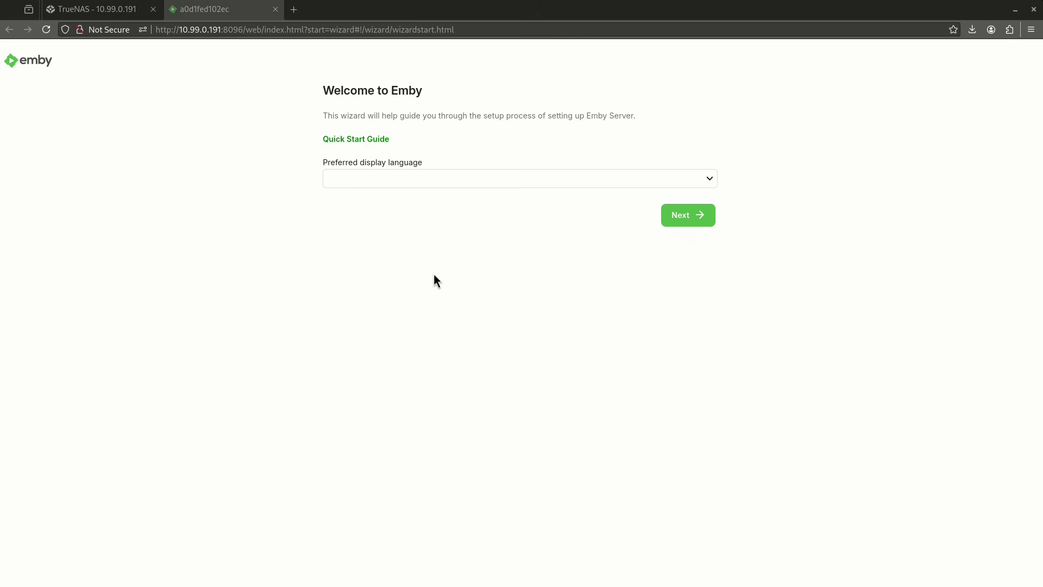
- Choose English (United States), then create user 'admin' with a confirmed password
{"action": "left_click", "coordinate": [406, 180]}
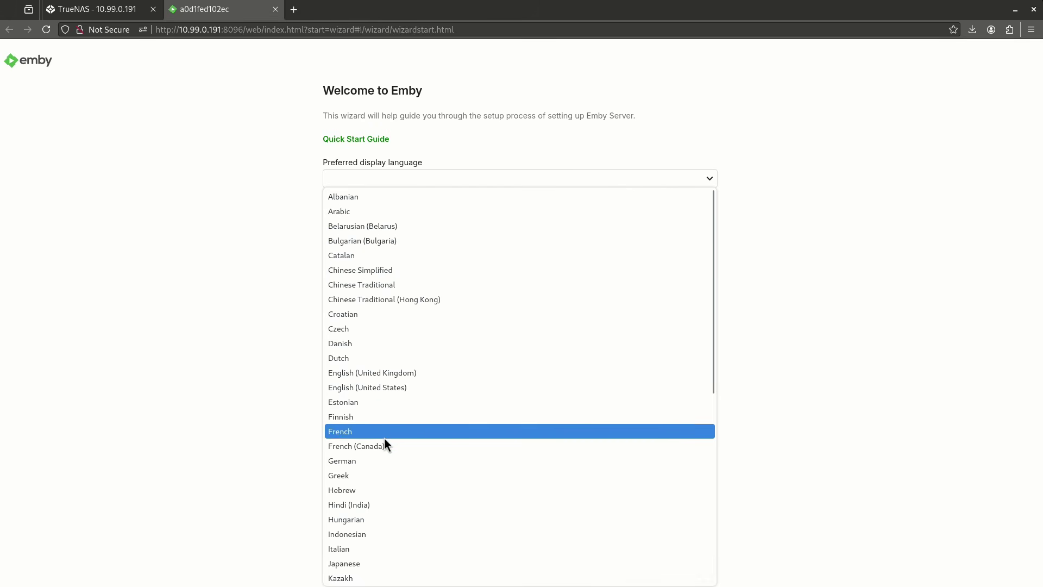
{"action": "left_click", "coordinate": [381, 388]}
{"action": "left_click", "coordinate": [674, 217]}
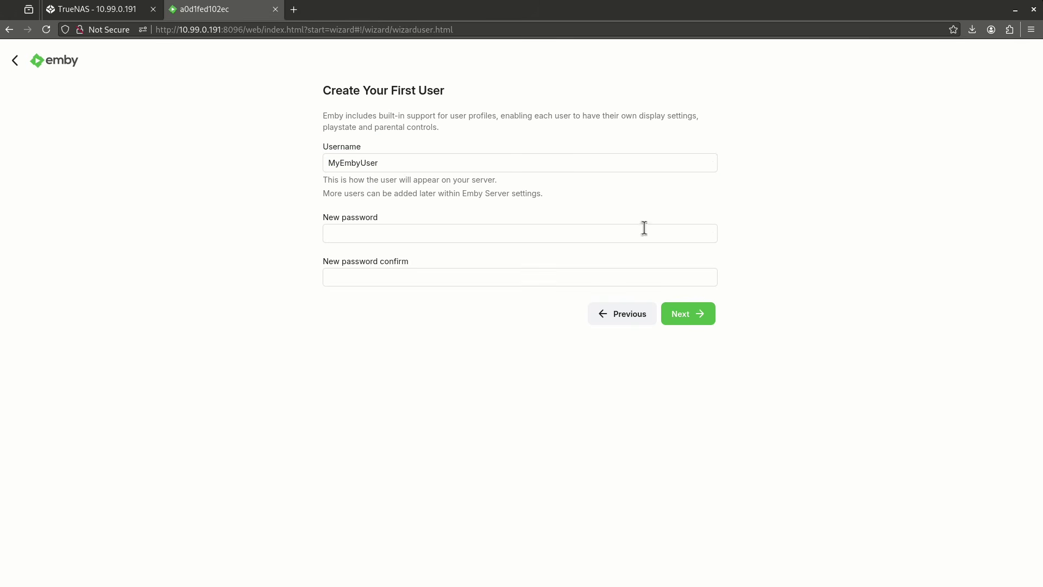
{"action": "double_click", "coordinate": [401, 166]}
{"action": "type", "text": "admin"}
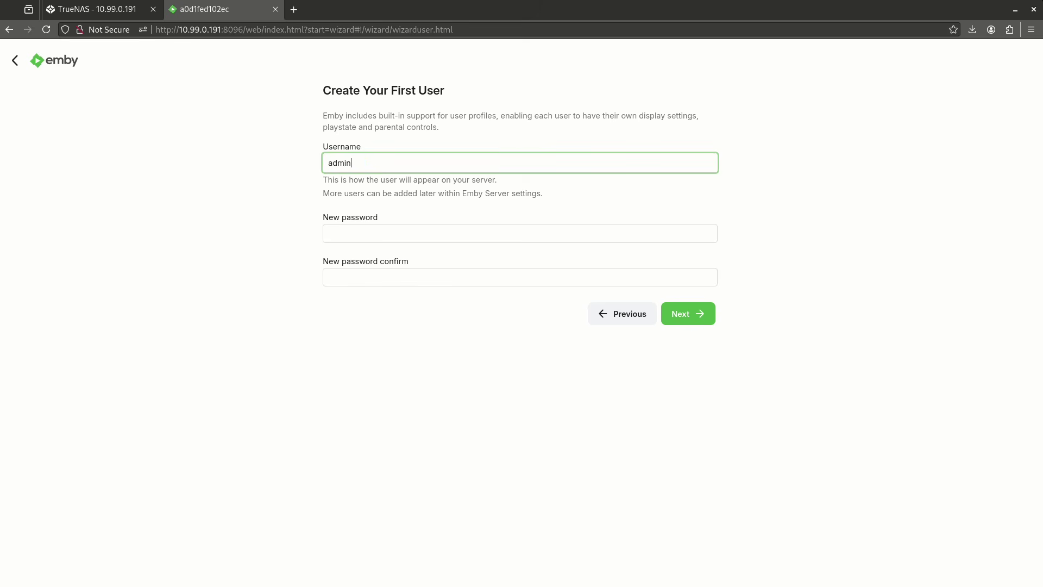
{"action": "key", "text": "Tab"}
{"action": "type", "text": "admin"}
{"action": "key", "text": "Tab"}
{"action": "type", "text": "admin"}
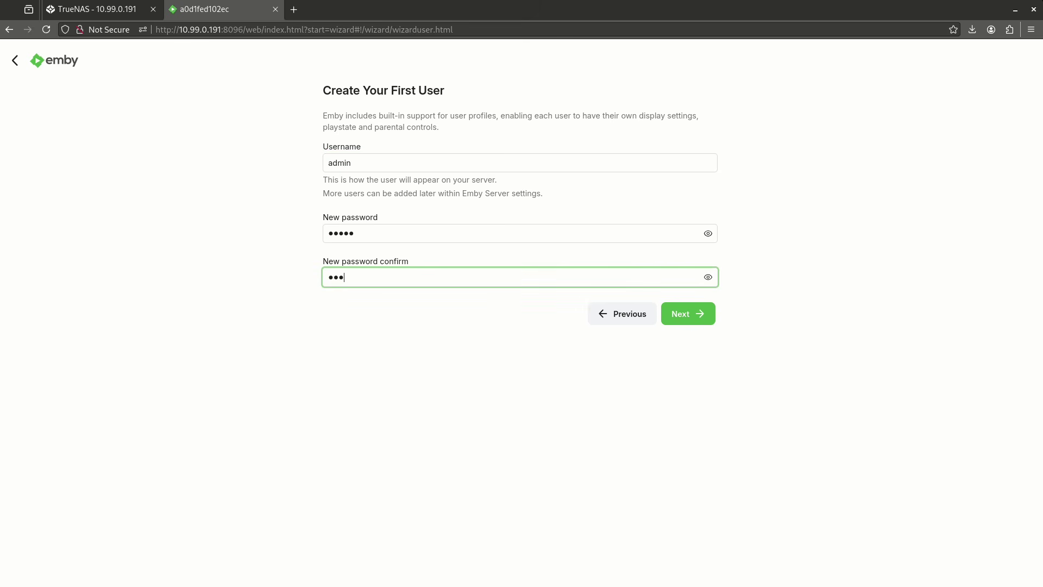
{"action": "left_click", "coordinate": [670, 314]}
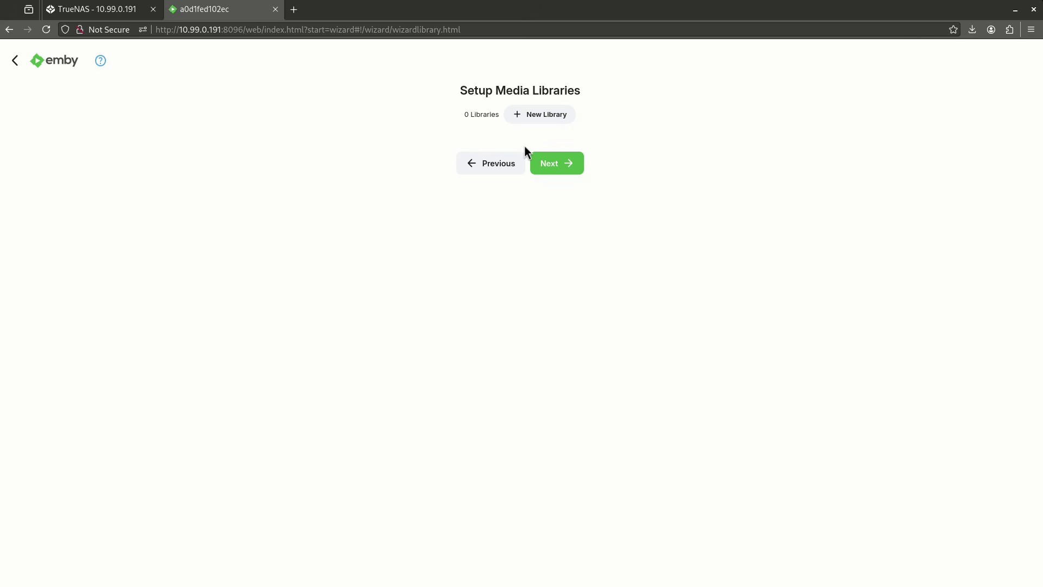
- Add a Movies library with folder /media/movies
{"action": "left_click", "coordinate": [546, 120]}
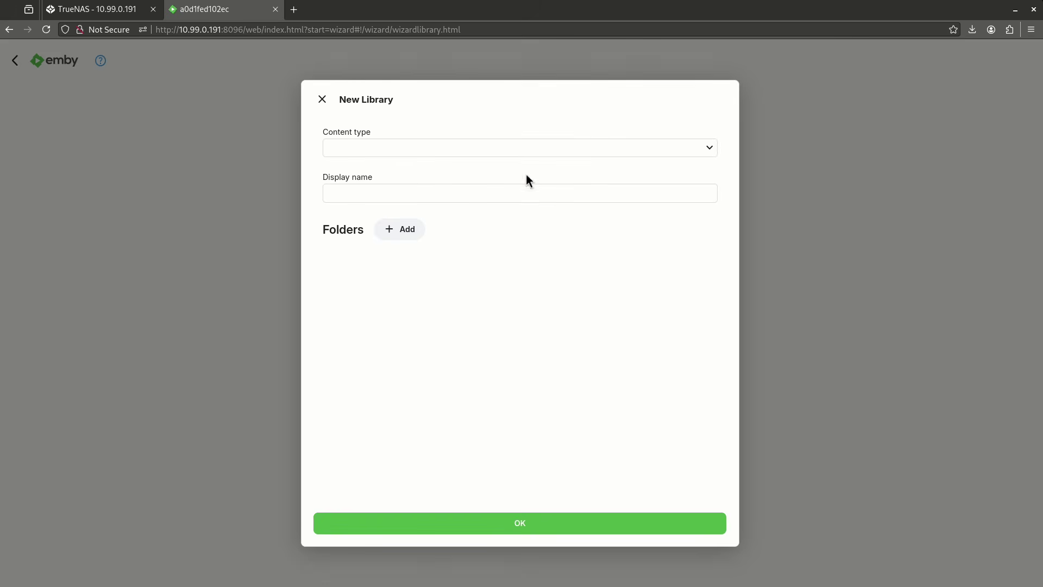
{"action": "left_click", "coordinate": [380, 152]}
{"action": "left_click", "coordinate": [377, 166]}
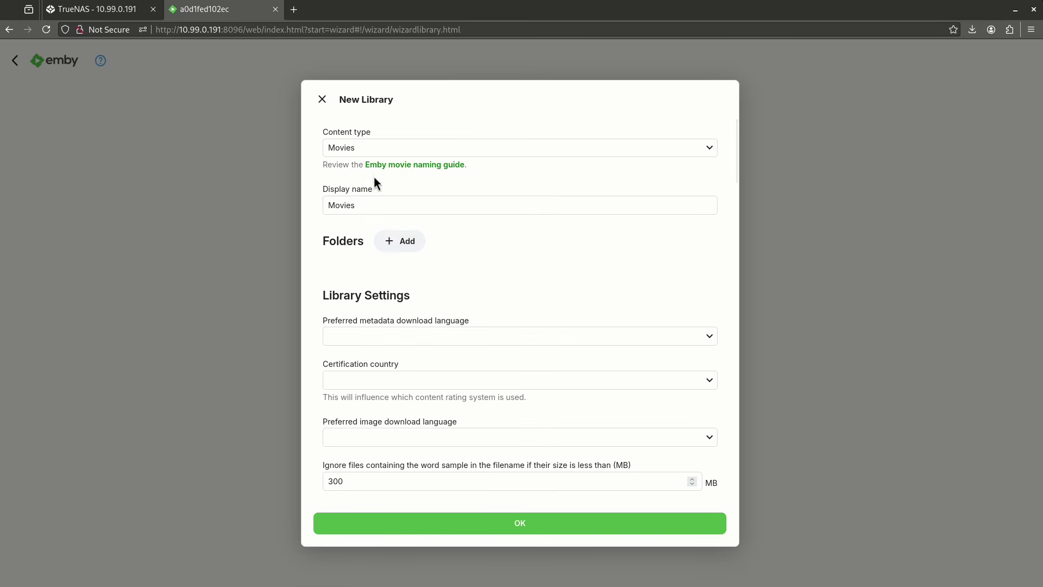
{"action": "left_click", "coordinate": [405, 241]}
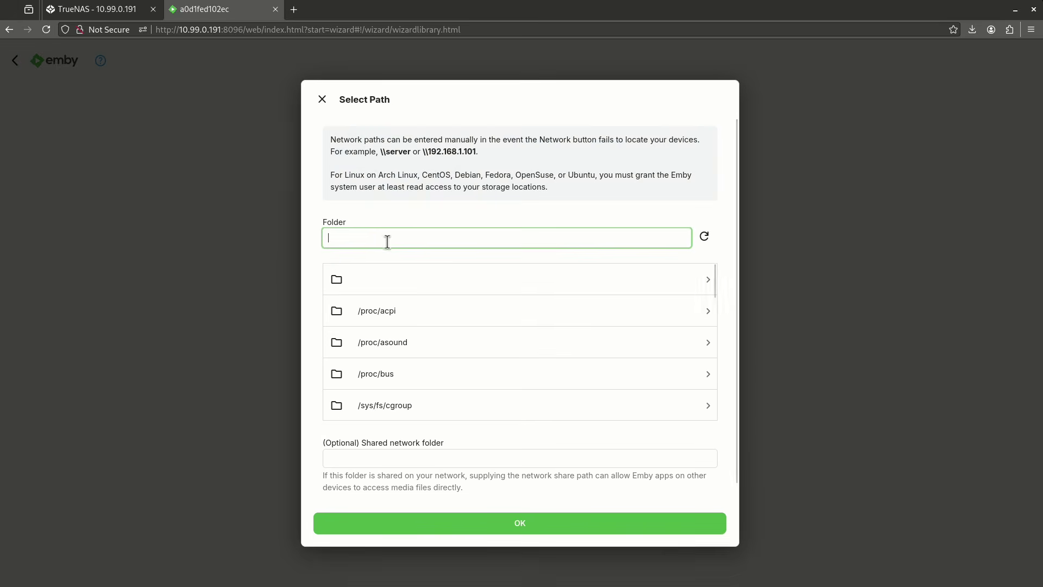
{"action": "type", "text": "/m"}
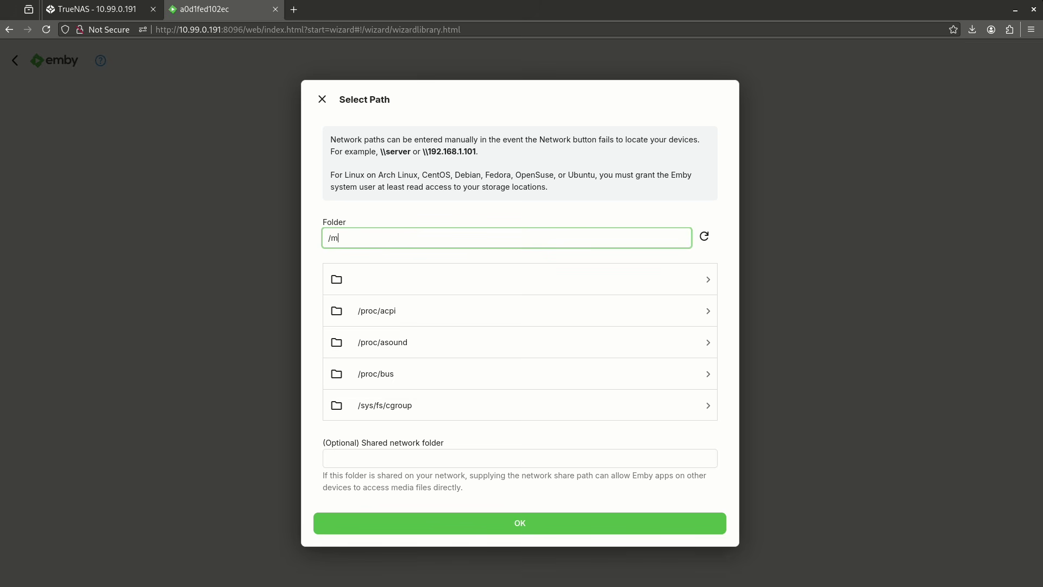
{"action": "type", "text": "edia/movies"}
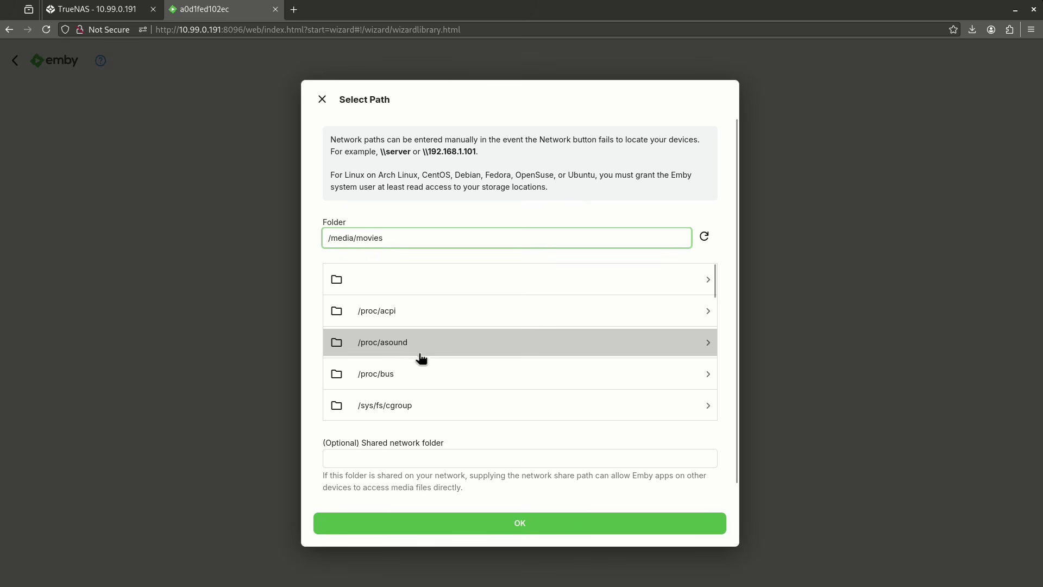
{"action": "key", "text": "Return"}
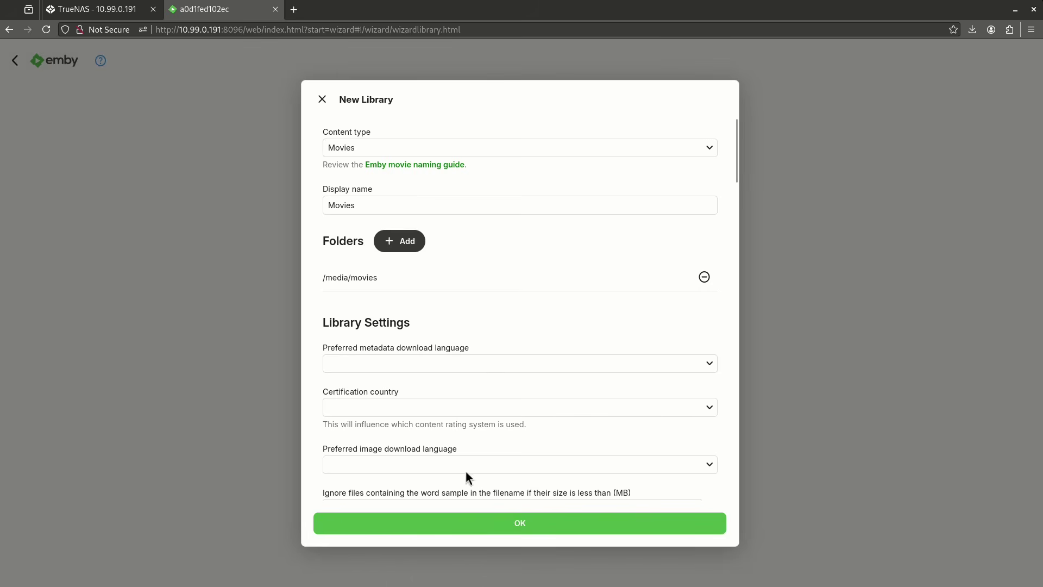
{"action": "left_click", "coordinate": [478, 523]}
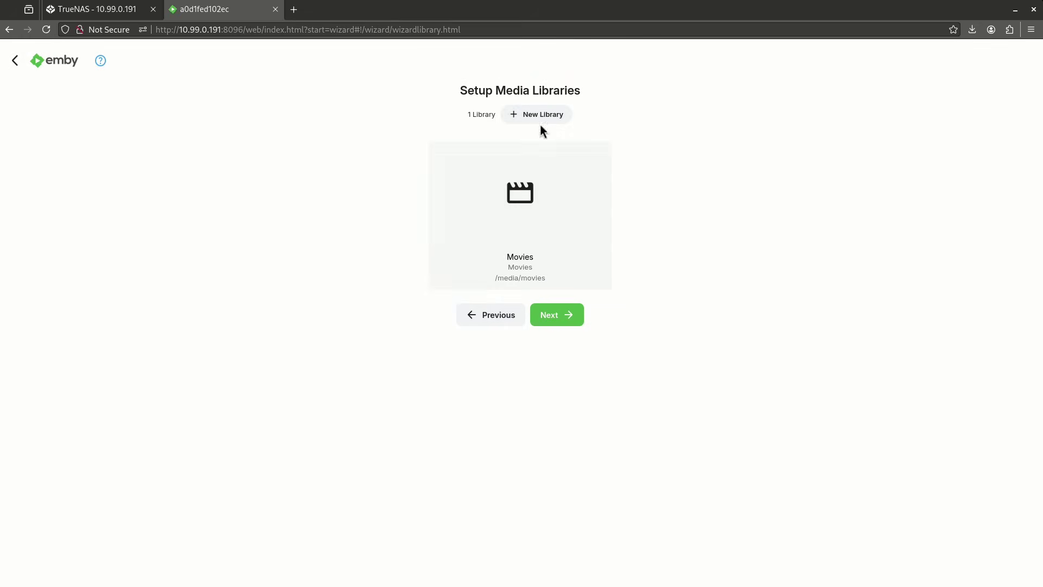
- Add a TV shows library with folder /media/tv and continue past library setup
{"action": "left_click", "coordinate": [550, 114]}
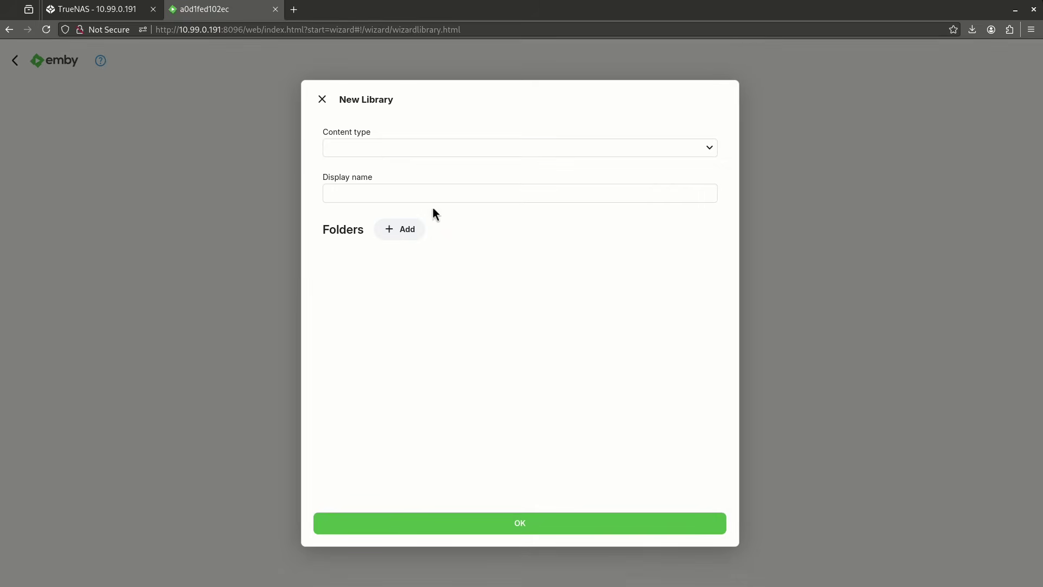
{"action": "left_click", "coordinate": [375, 152]}
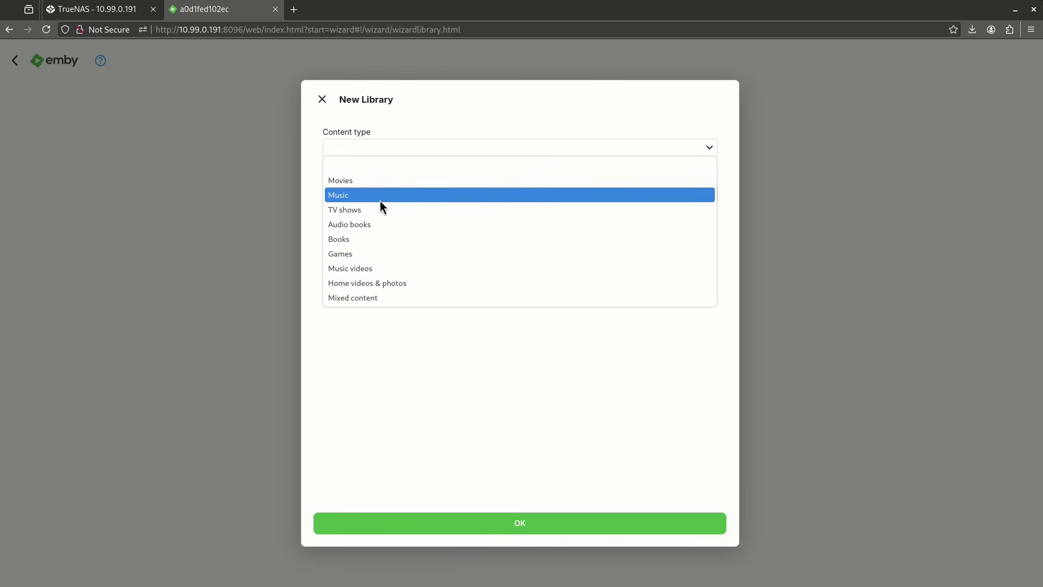
{"action": "left_click", "coordinate": [381, 204]}
{"action": "left_click", "coordinate": [402, 241]}
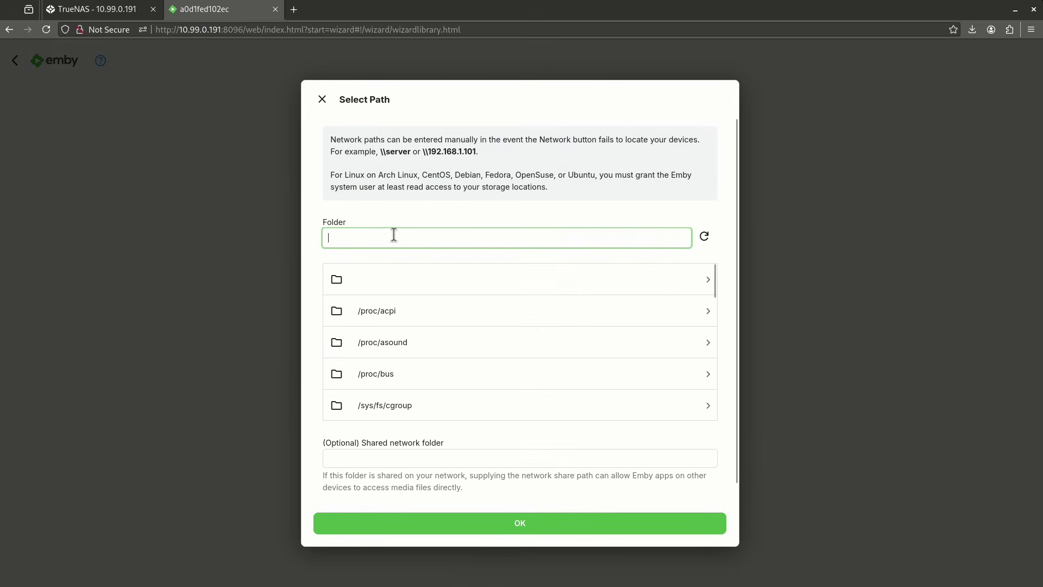
{"action": "type", "text": "/media."}
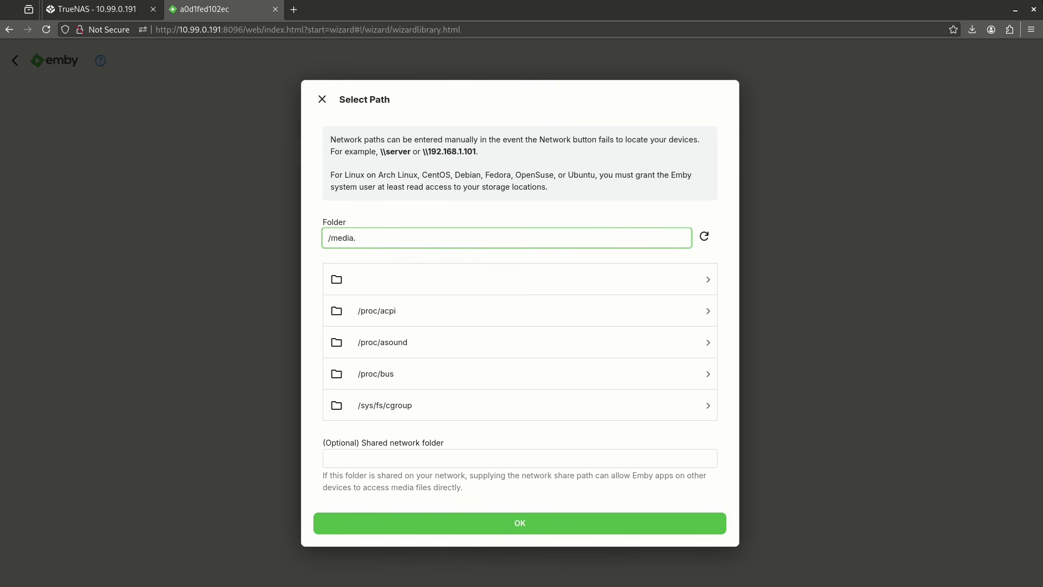
{"action": "type", "text": "tv"}
{"action": "key", "text": "Return"}
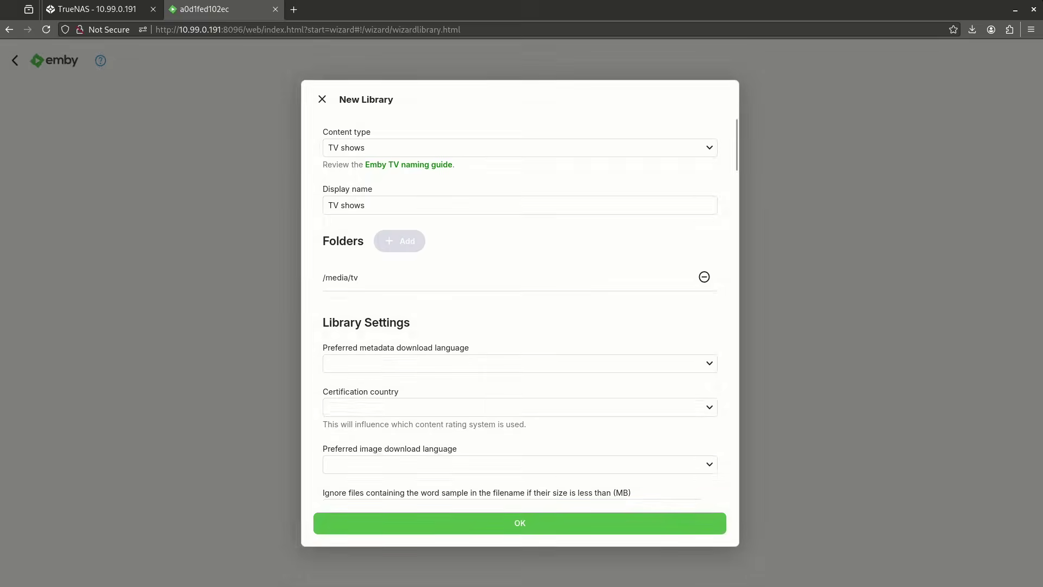
{"action": "left_click", "coordinate": [454, 523]}
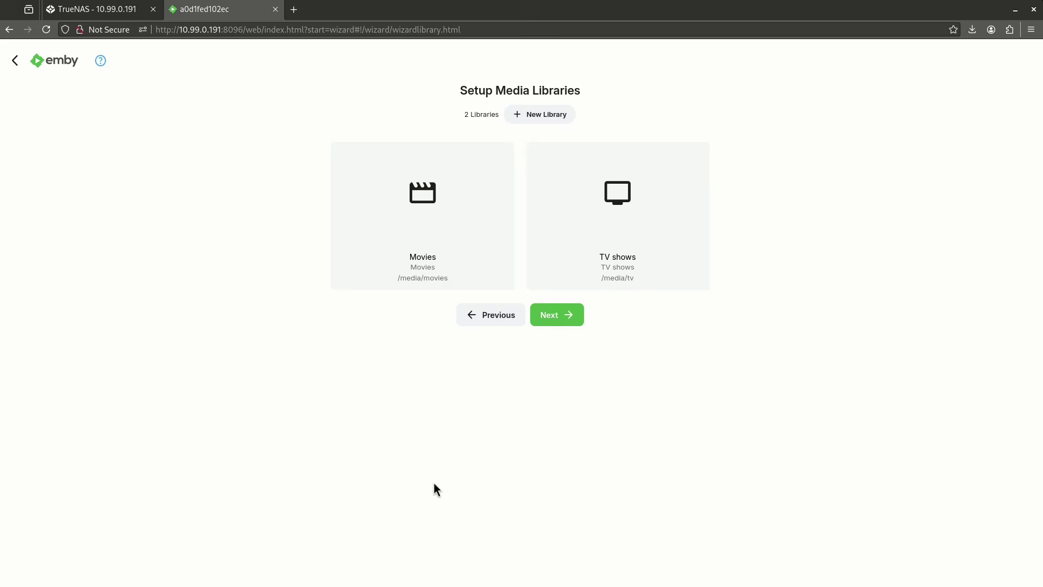
{"action": "left_click", "coordinate": [554, 320]}
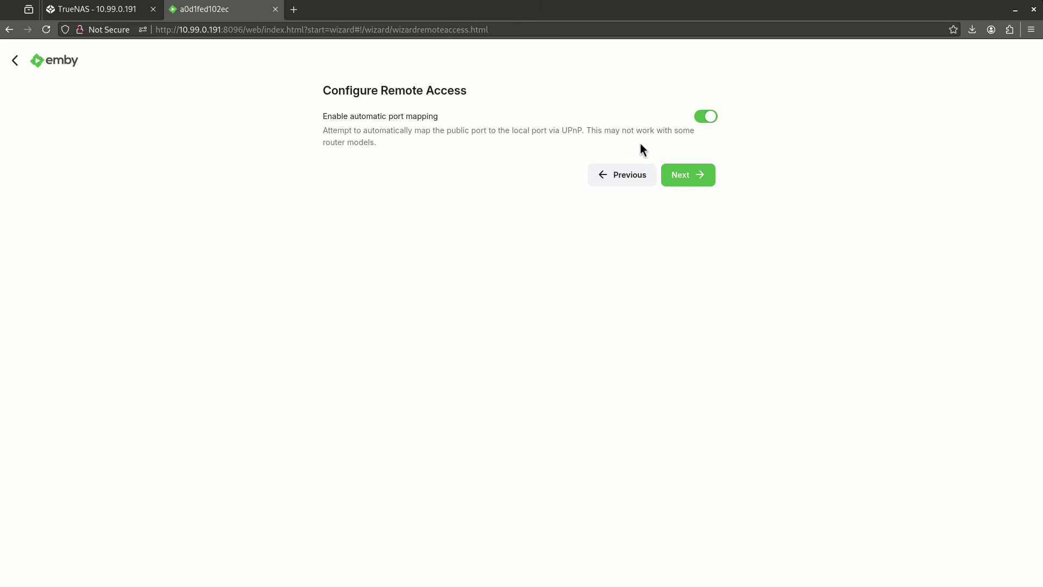
- Skip the Remote Access settings, accept the terms of use, and finish the Emby setup wizard
{"action": "left_click", "coordinate": [702, 176]}
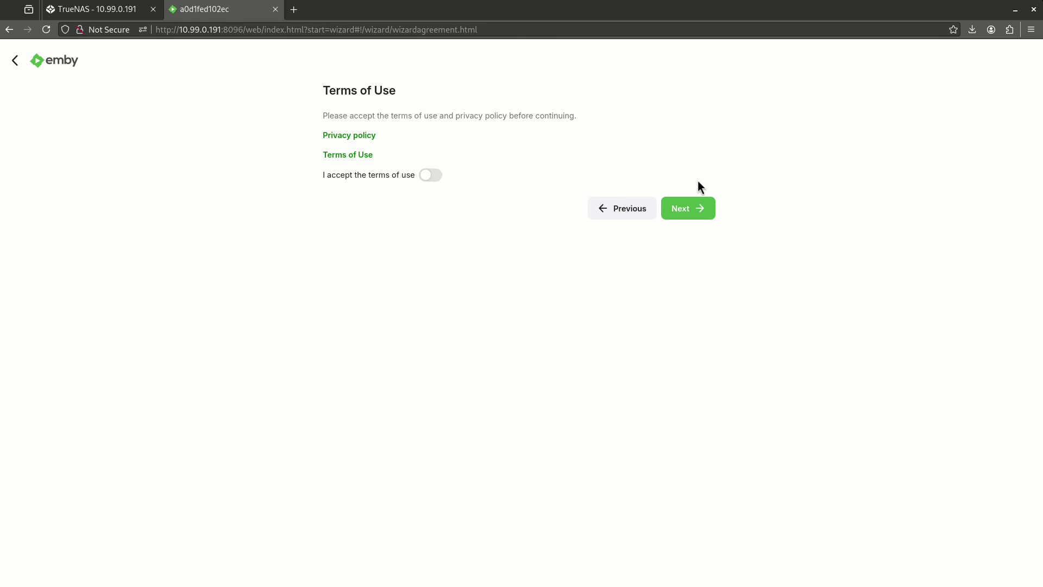
{"action": "left_click", "coordinate": [430, 175]}
{"action": "left_click", "coordinate": [704, 213]}
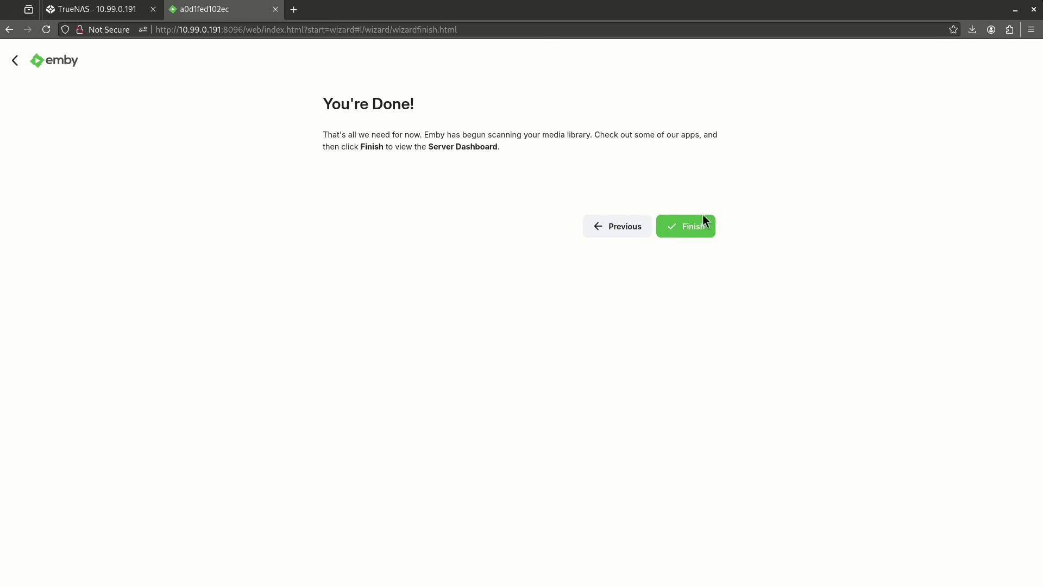
{"action": "left_click", "coordinate": [694, 233]}
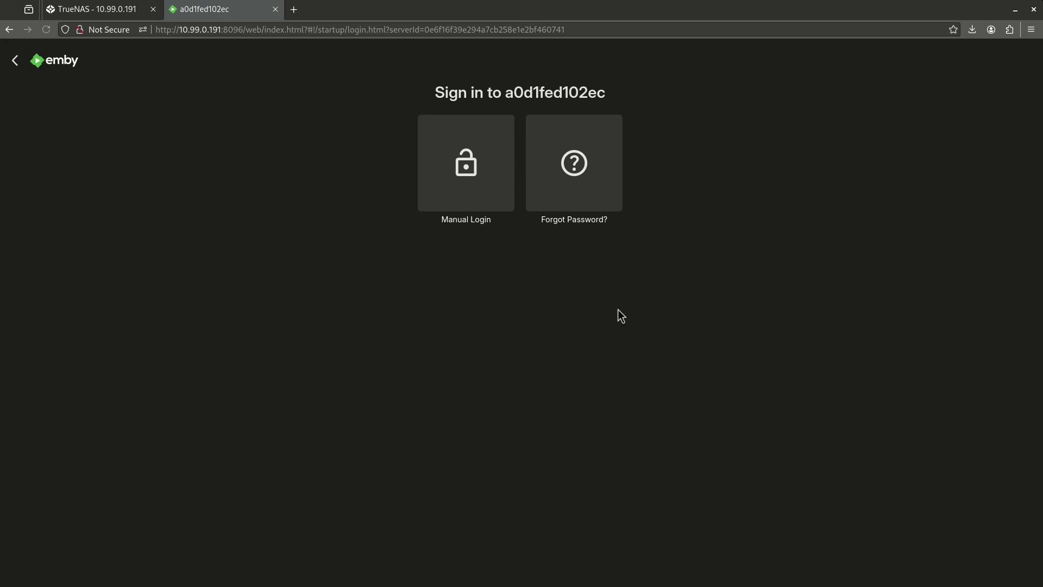
- Sign in manually with the administrator username and password
{"action": "left_click", "coordinate": [471, 165]}
{"action": "type", "text": "admin"}
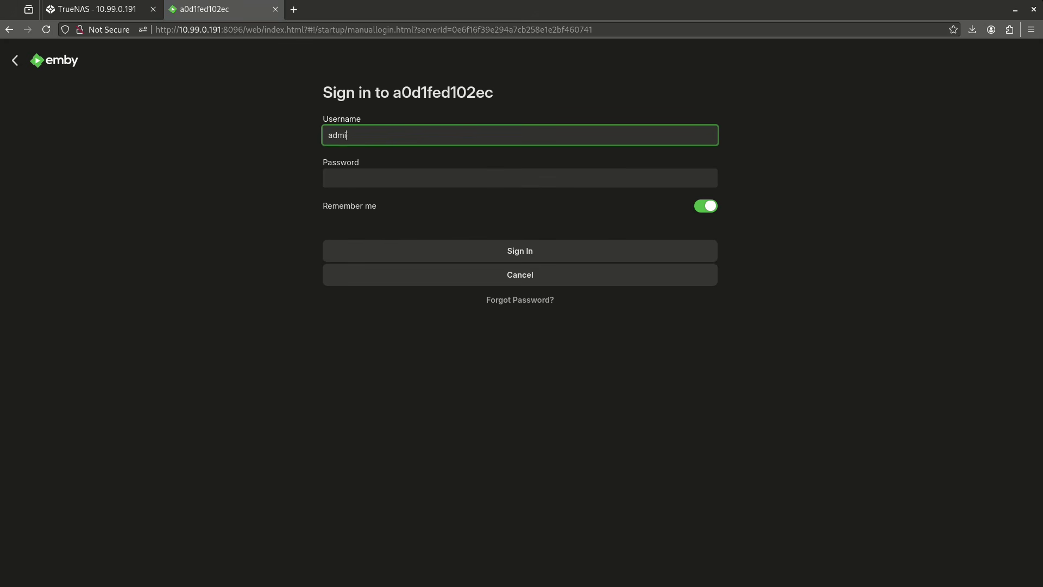
{"action": "key", "text": "Tab"}
{"action": "type", "text": "admin"}
{"action": "key", "text": "Return"}
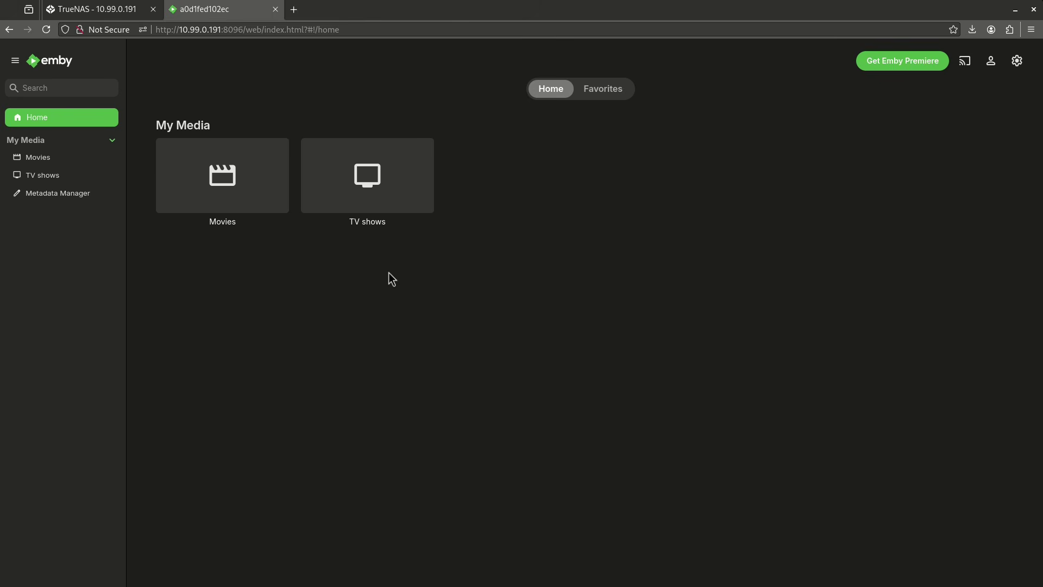
- Confirm the Movies and TV shows libraries are empty, then go to the Manage Emby Server dashboard
{"action": "left_click", "coordinate": [244, 196]}
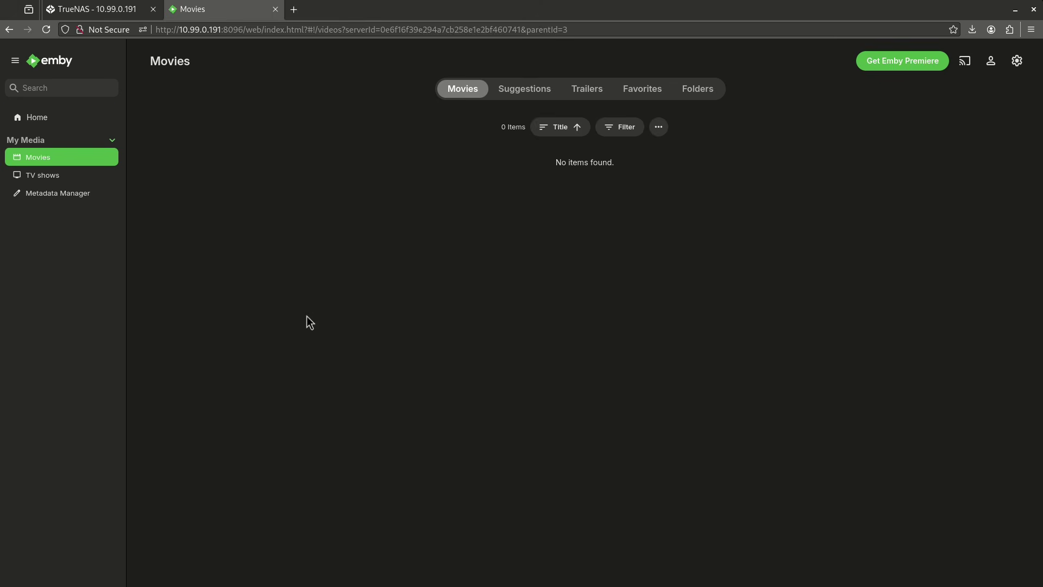
{"action": "key", "text": "alt+Left"}
{"action": "left_click", "coordinate": [347, 163]}
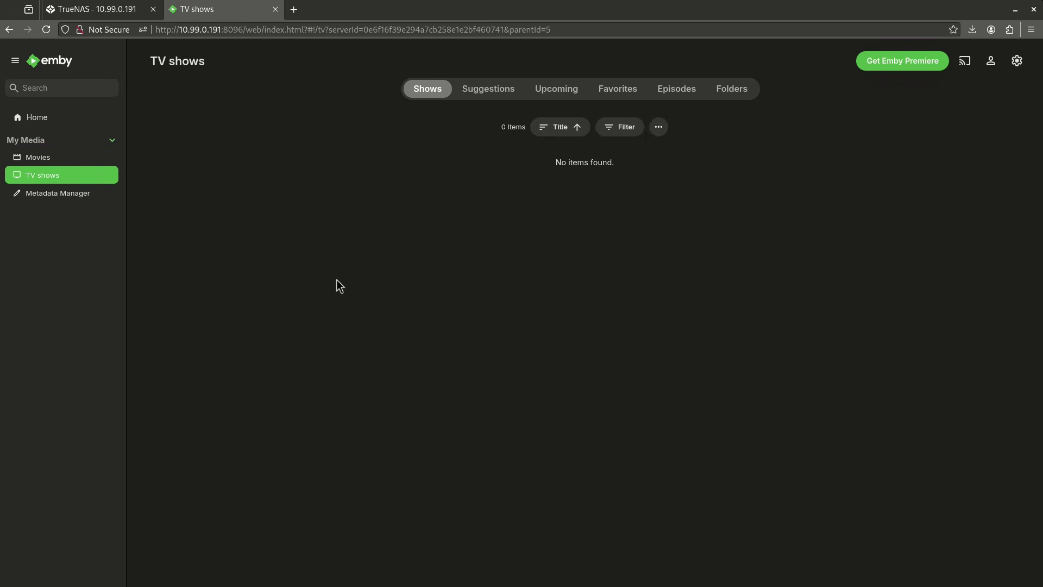
{"action": "key", "text": "alt+Left"}
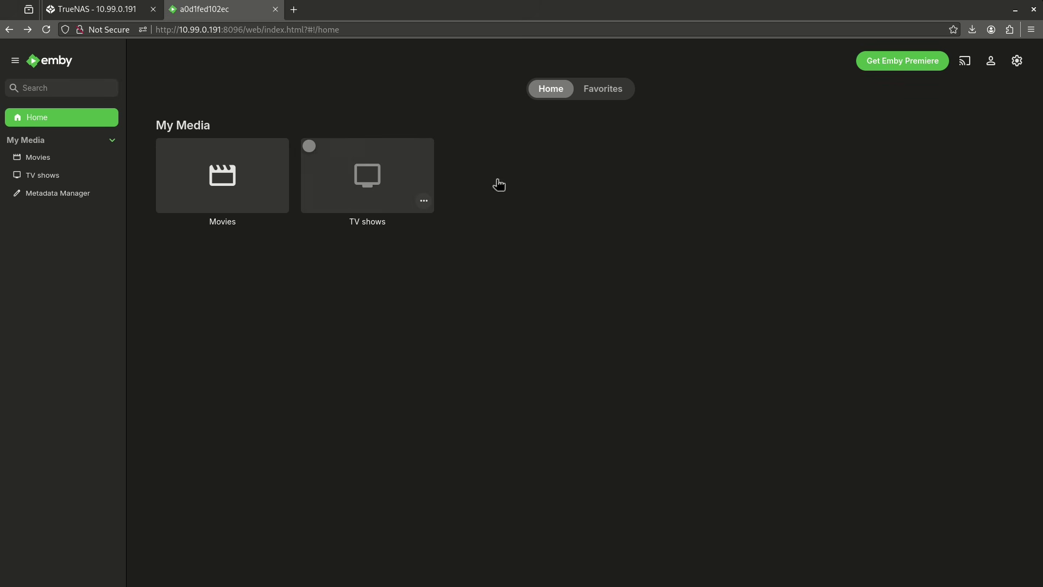
{"action": "left_click", "coordinate": [1017, 61]}
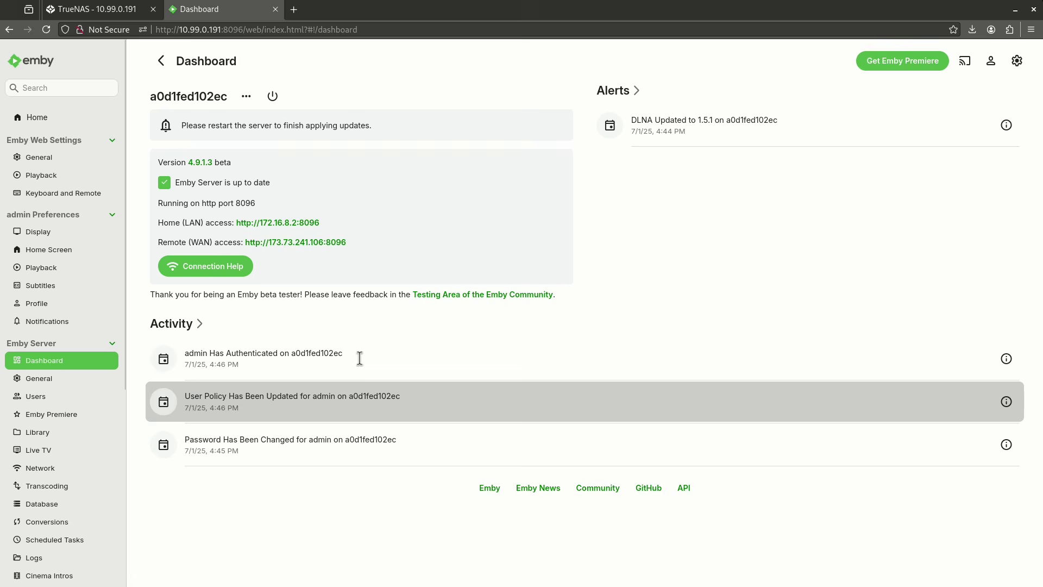
- Go to the server's Transcoding settings to review hardware acceleration
{"action": "left_click", "coordinate": [68, 489]}
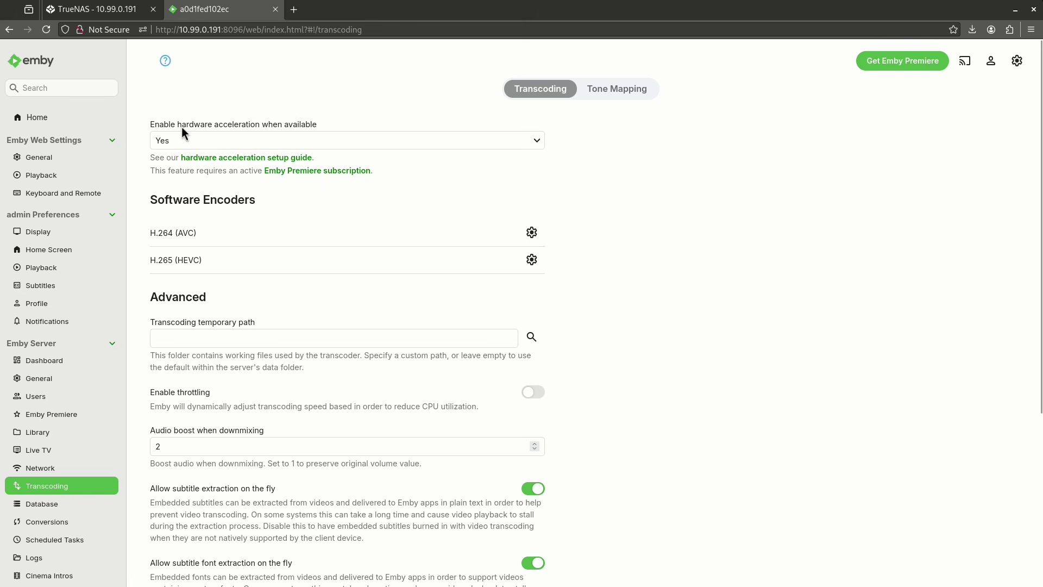